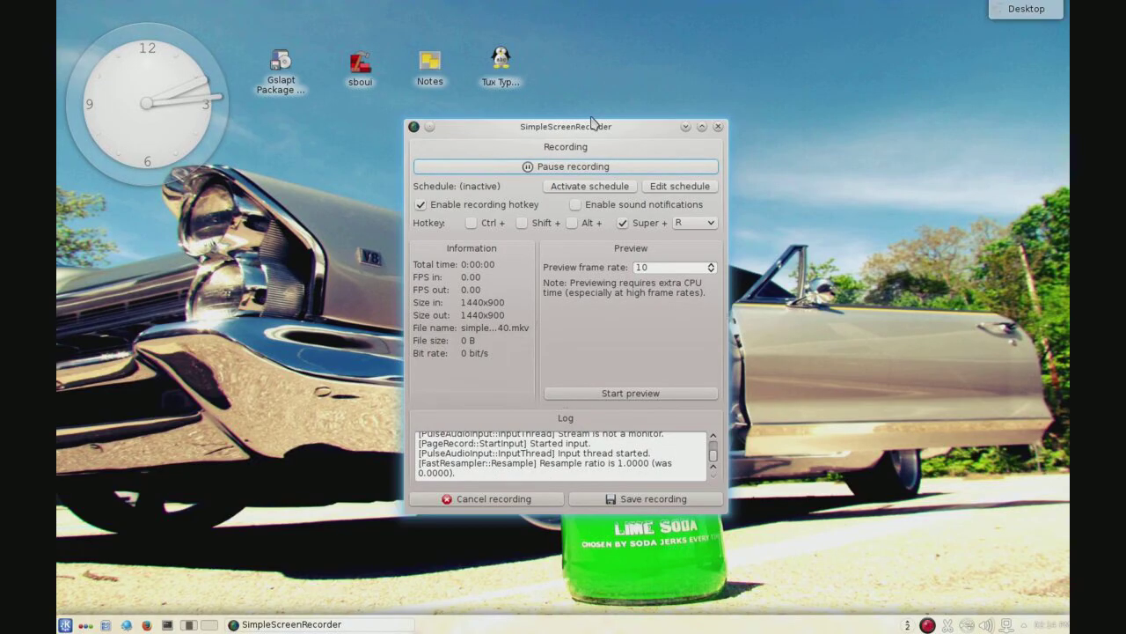
Step: Minimize the SimpleScreenRecorder window so the desktop is clear while recording continues
left_click(686, 127)
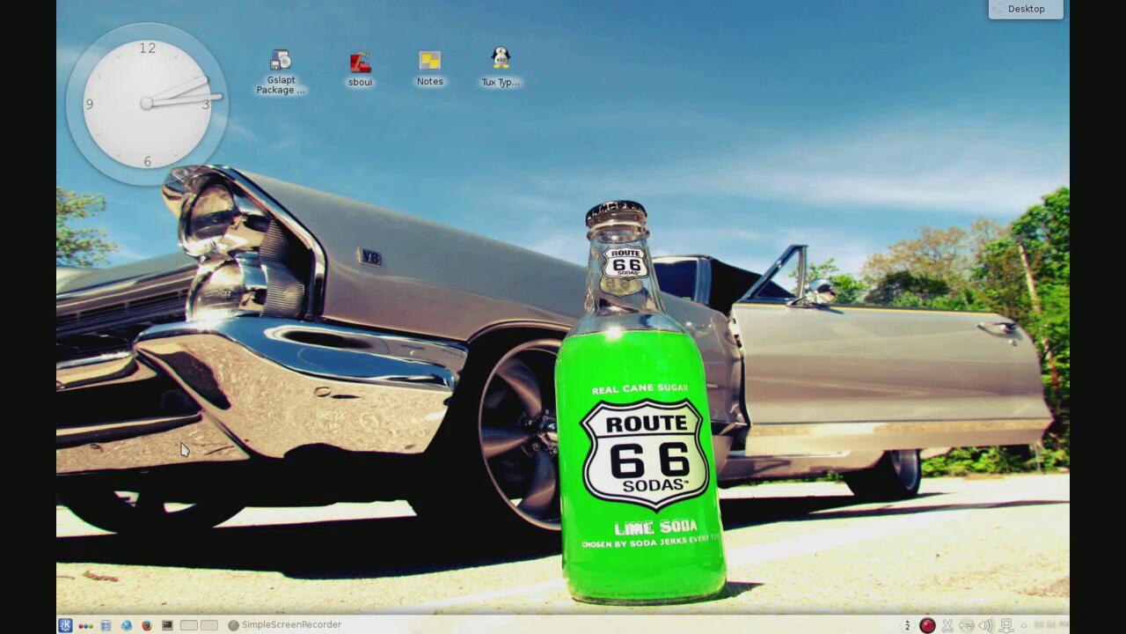
Step: Launch the Gslapt package manager from its desktop icon
left_click(280, 66)
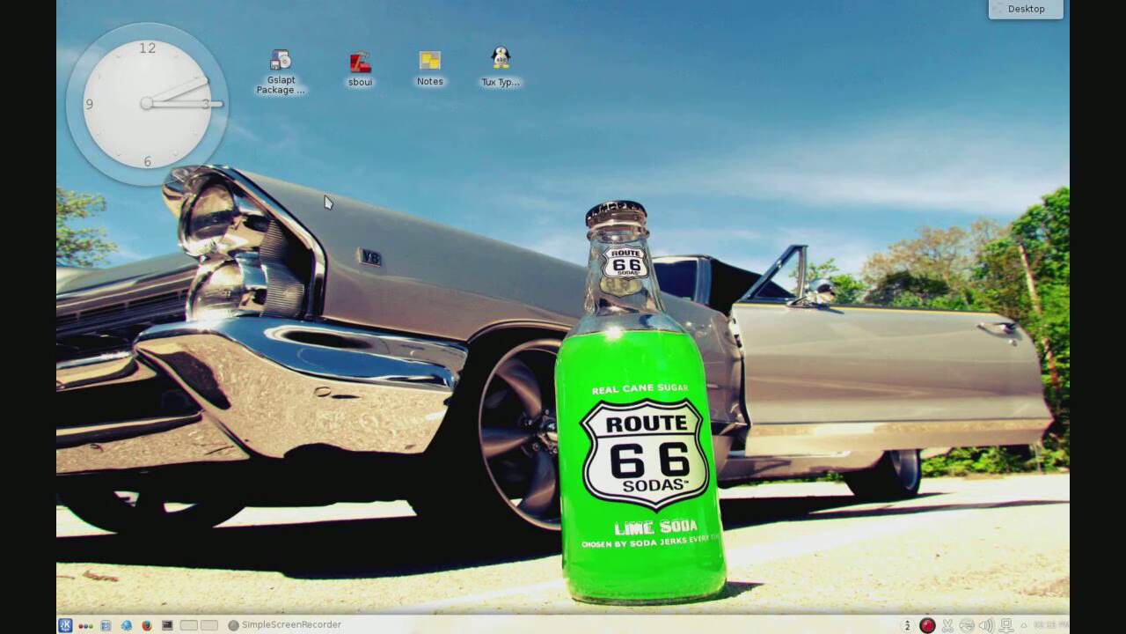
Step: Enter the root password in the Run as root prompt for /usr/sbin/gslapt
type("******")
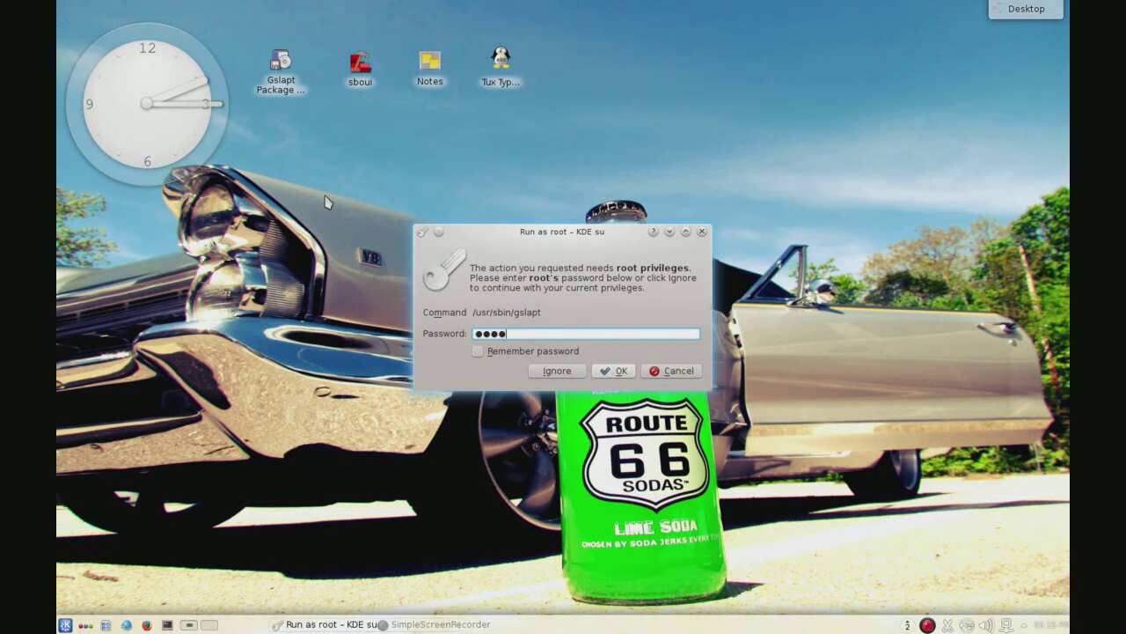
type("******")
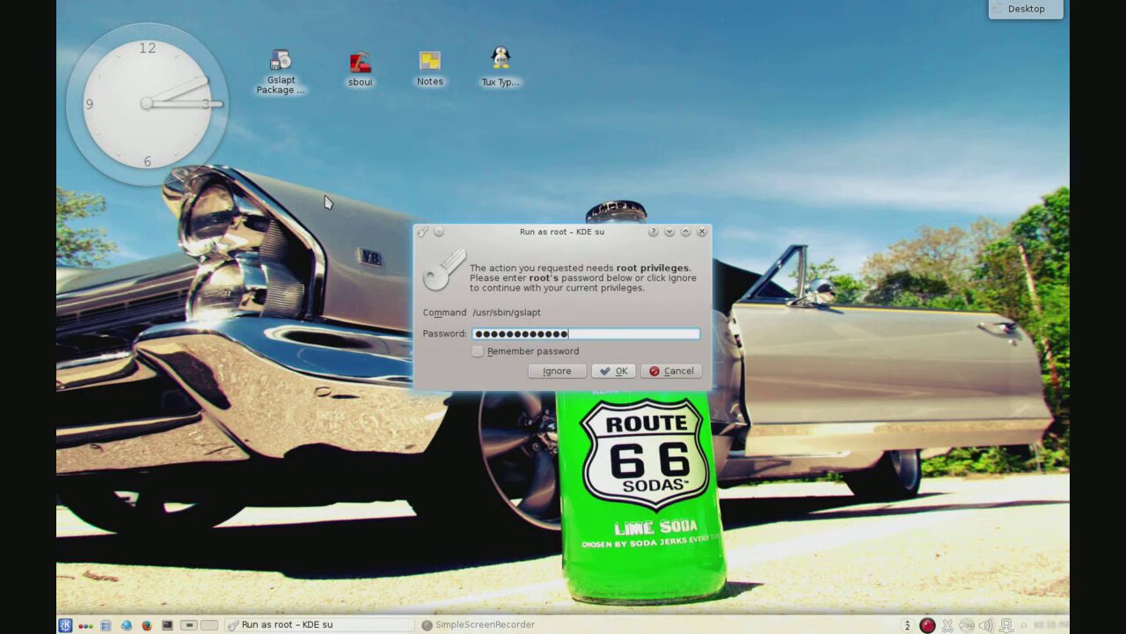
key("Return")
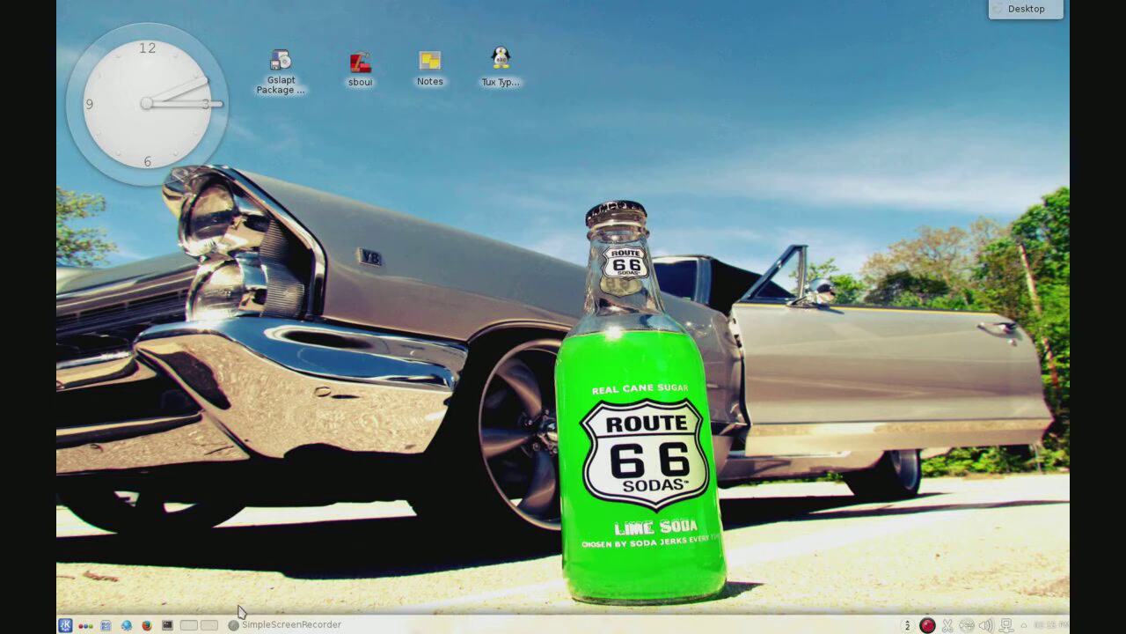
left_click(194, 628)
left_click(208, 626)
left_click(219, 623)
left_click(209, 626)
left_click(192, 628)
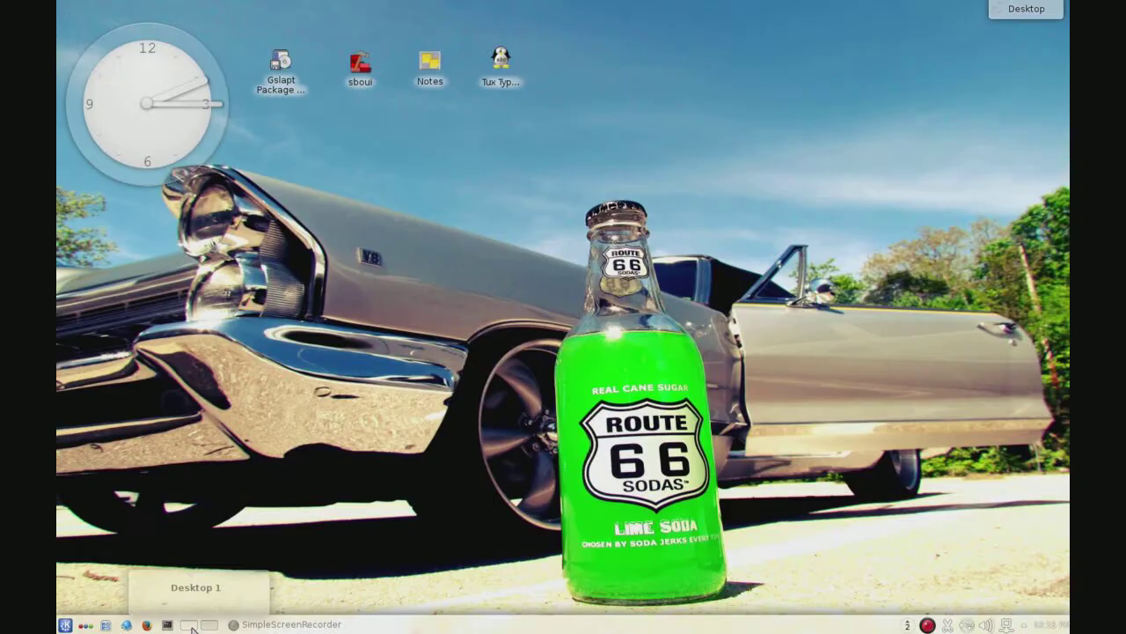
left_click(208, 626)
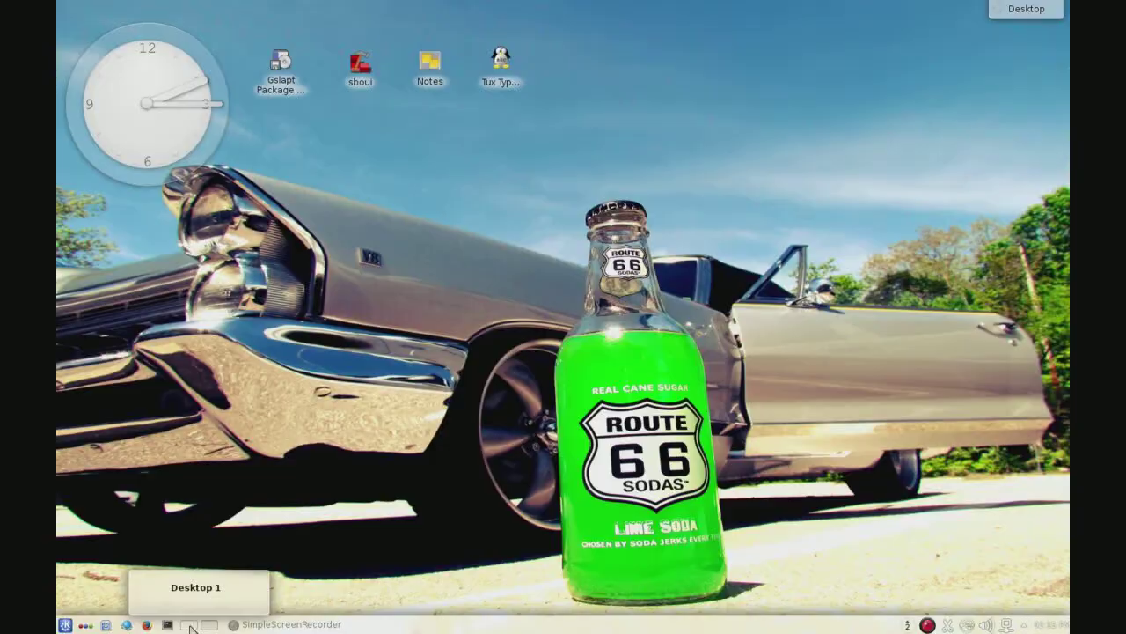
left_click(190, 626)
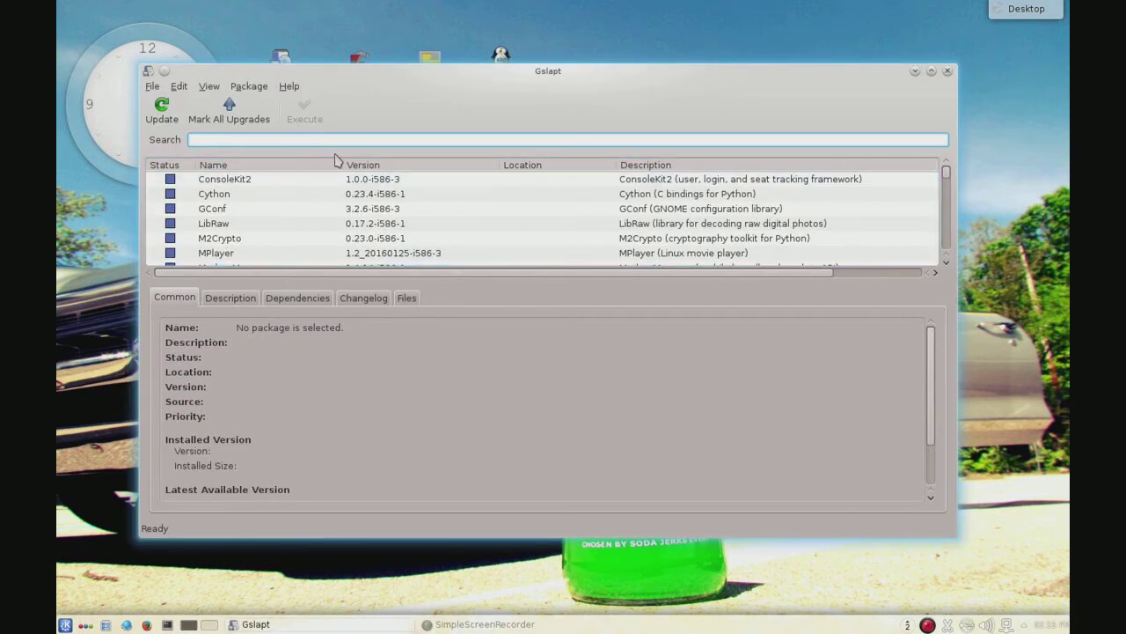
Step: Search 'kdeconn', check kdeconnect-kde is installed at version 0.8, then close Gslapt
type("kdeconnect")
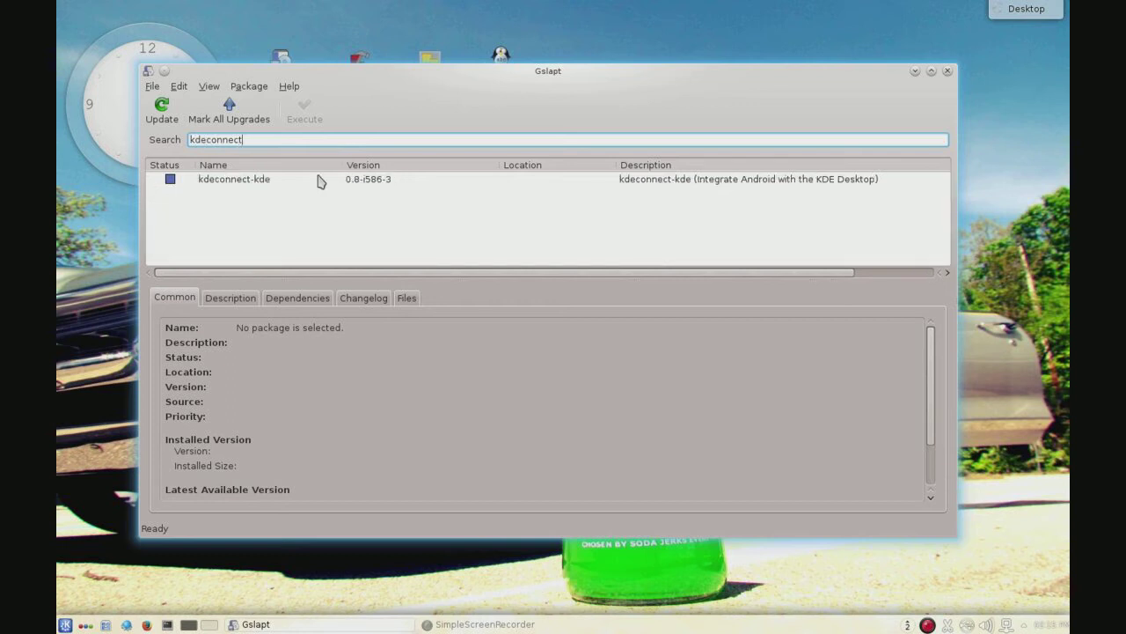
left_click(351, 189)
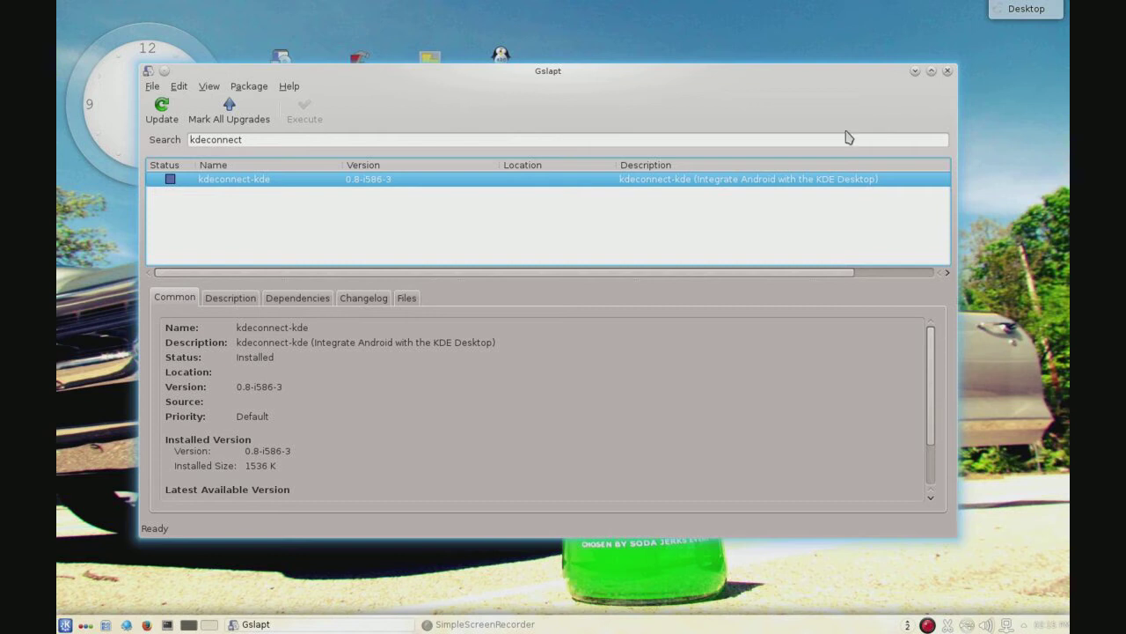
left_click(948, 71)
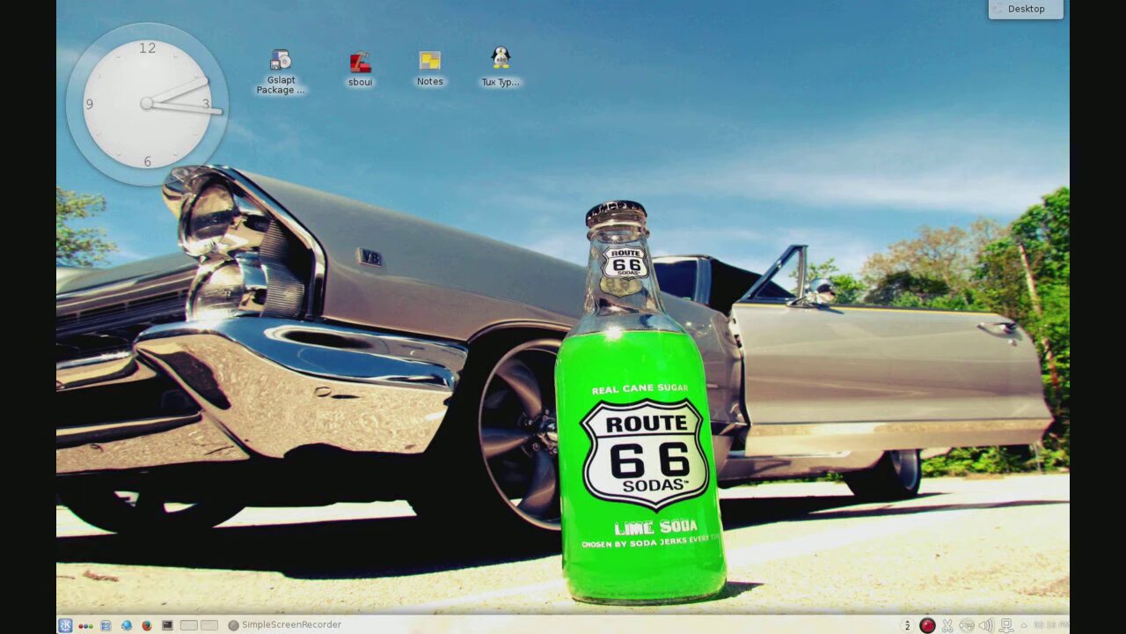
left_click(64, 624)
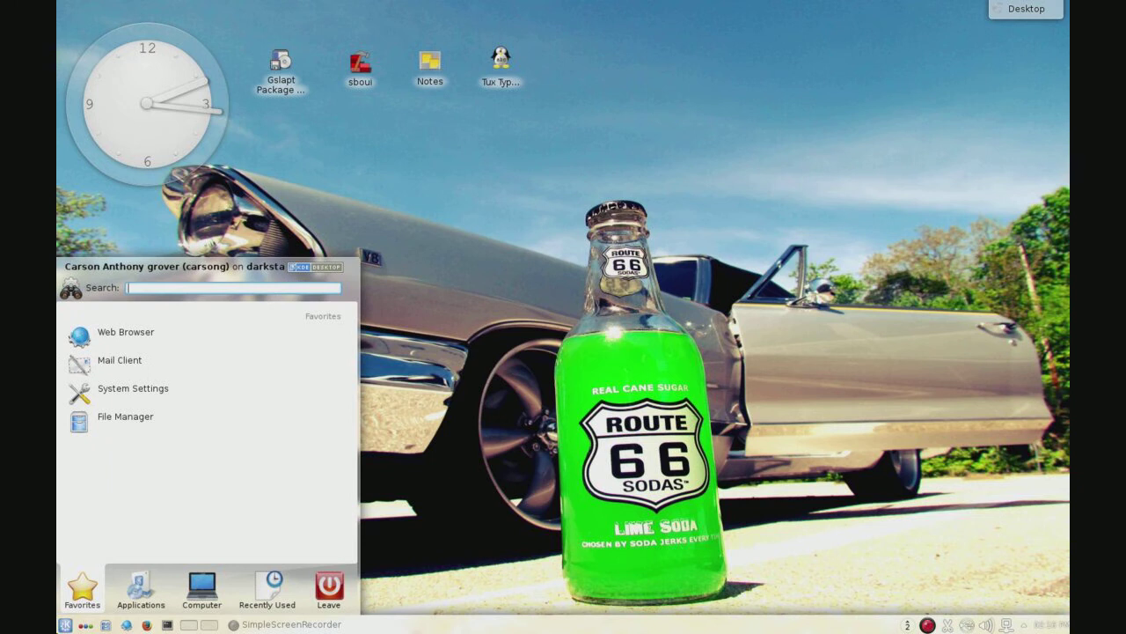
left_click(65, 625)
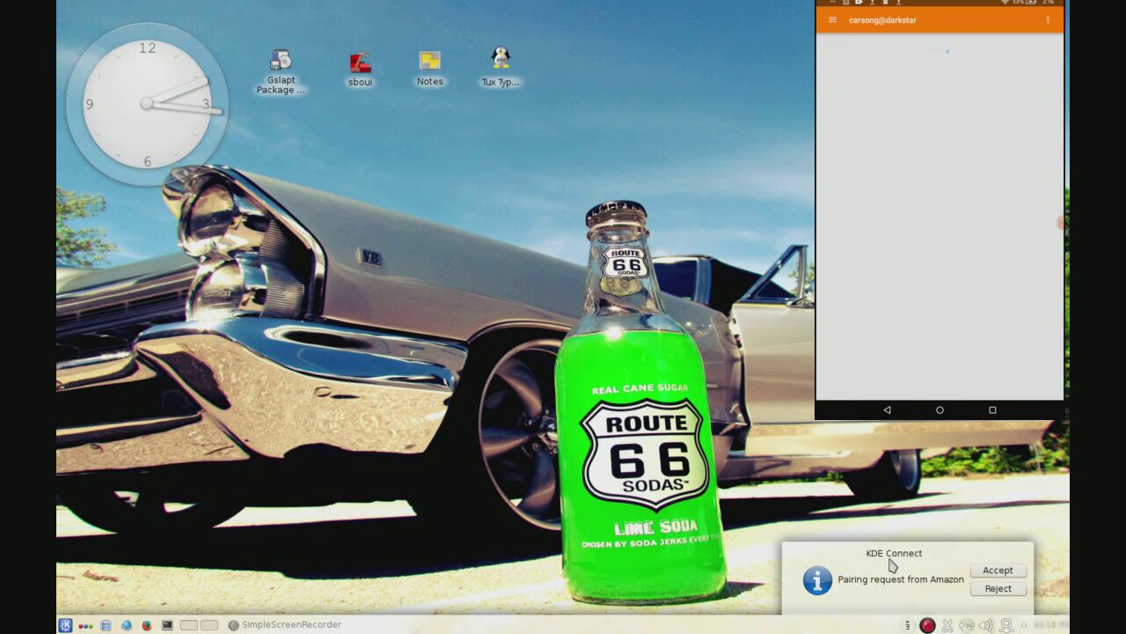
Step: Accept the Amazon tablet's pairing request, dismiss its Ping popup, and review recent notifications
left_click(998, 569)
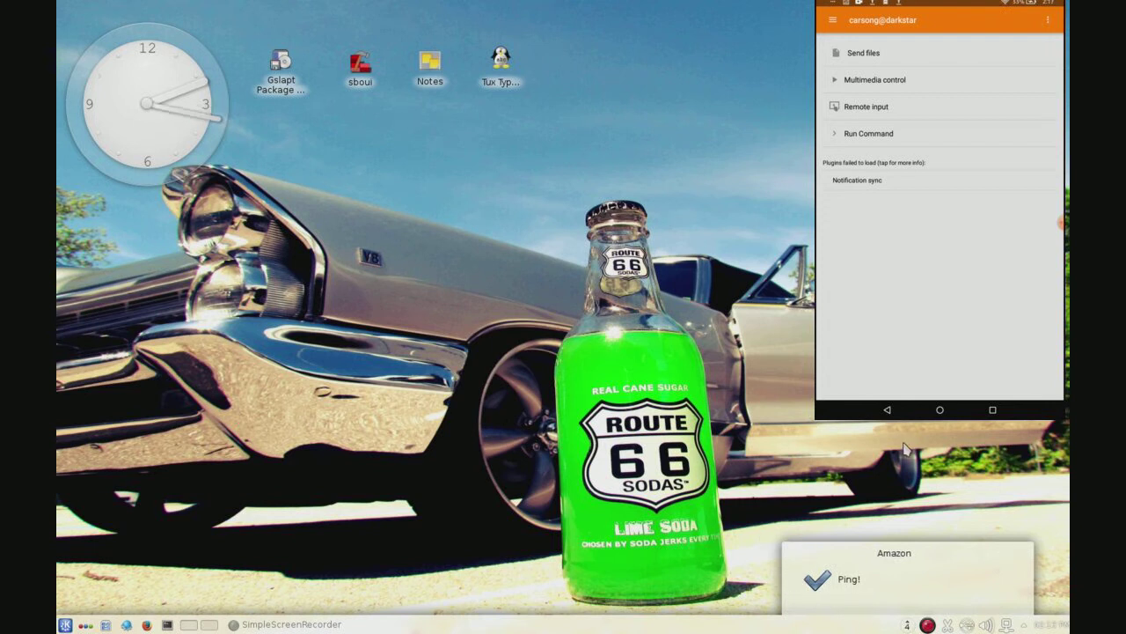
mouse_move(1018, 588)
left_click(1023, 553)
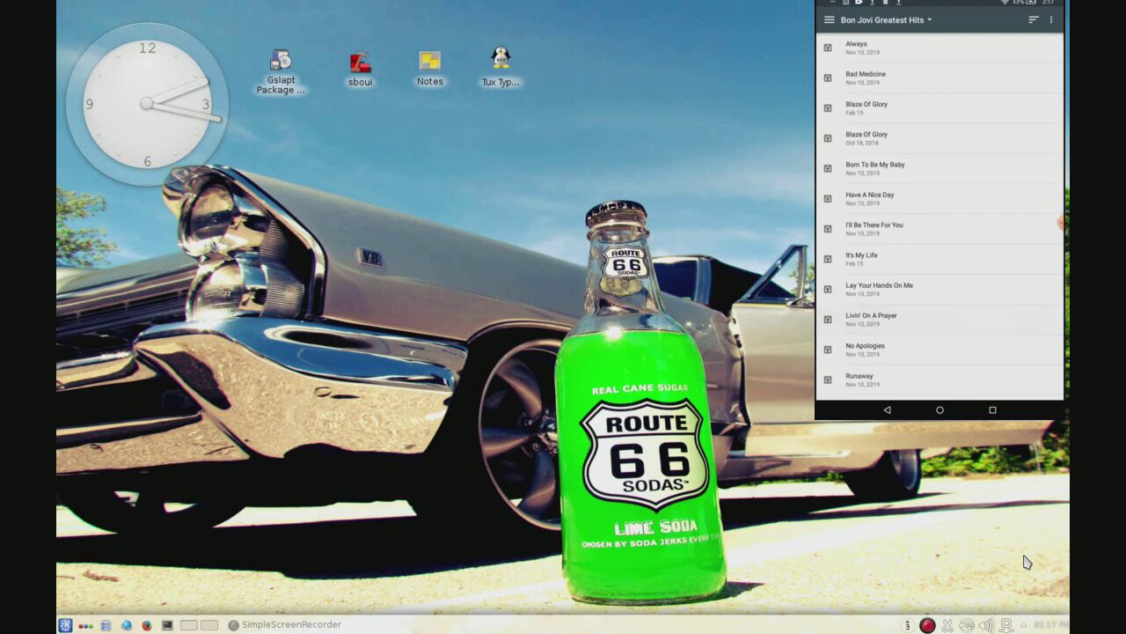
left_click(907, 624)
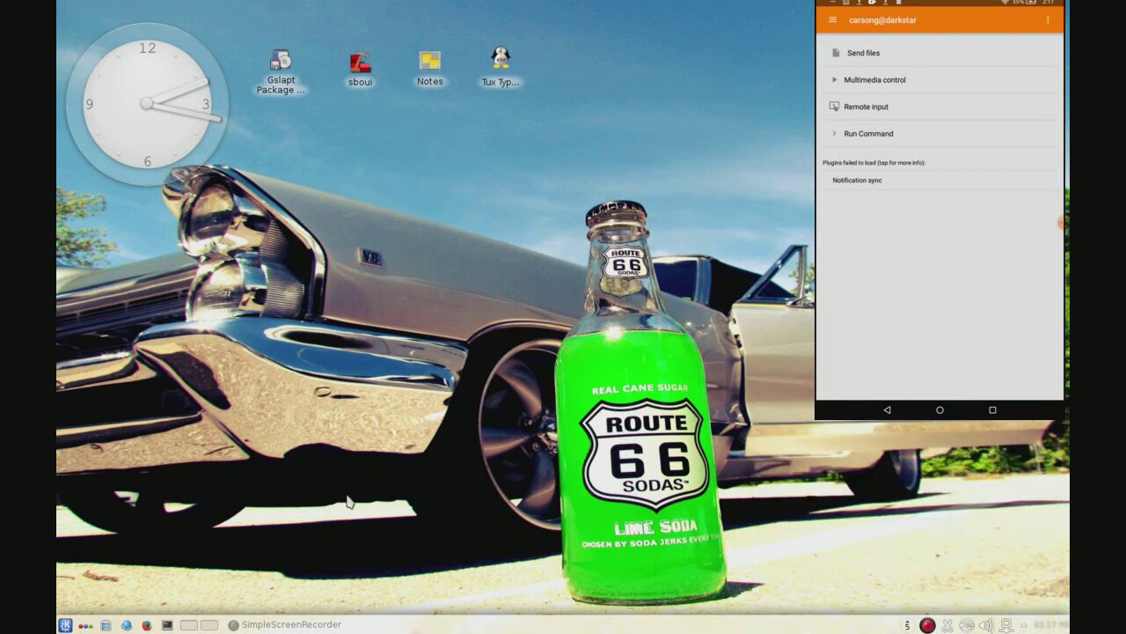
Step: Open Dolphin, move it centre-right, show the six-file Downloads folder, and bring up the mixer
left_click_drag(106, 625, 147, 467)
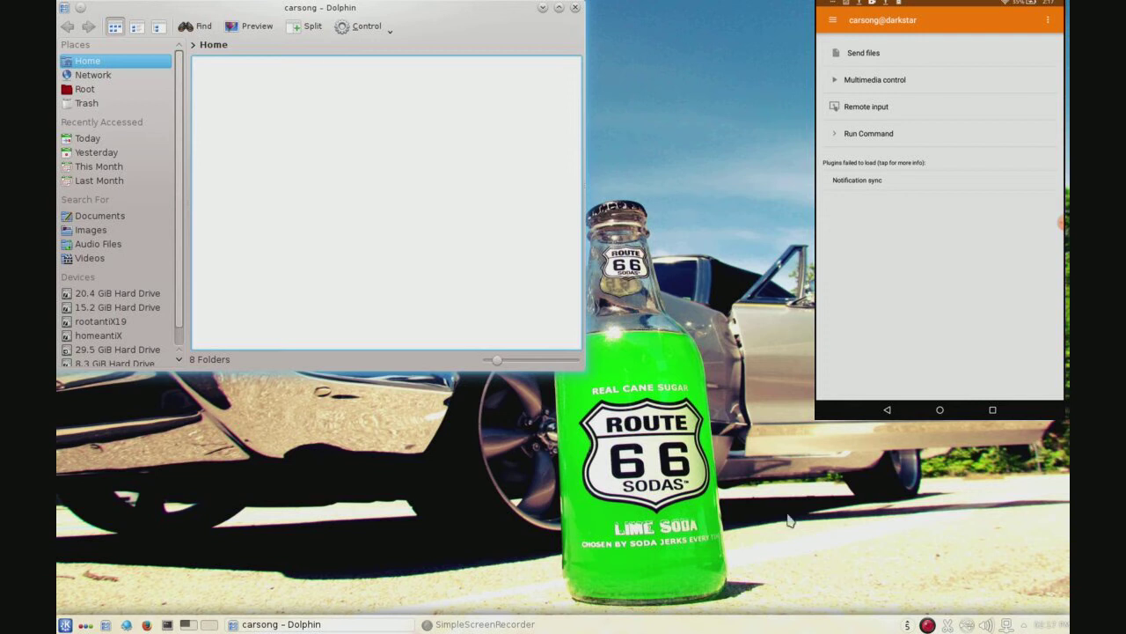
left_click_drag(537, 91, 788, 175)
left_click(686, 185)
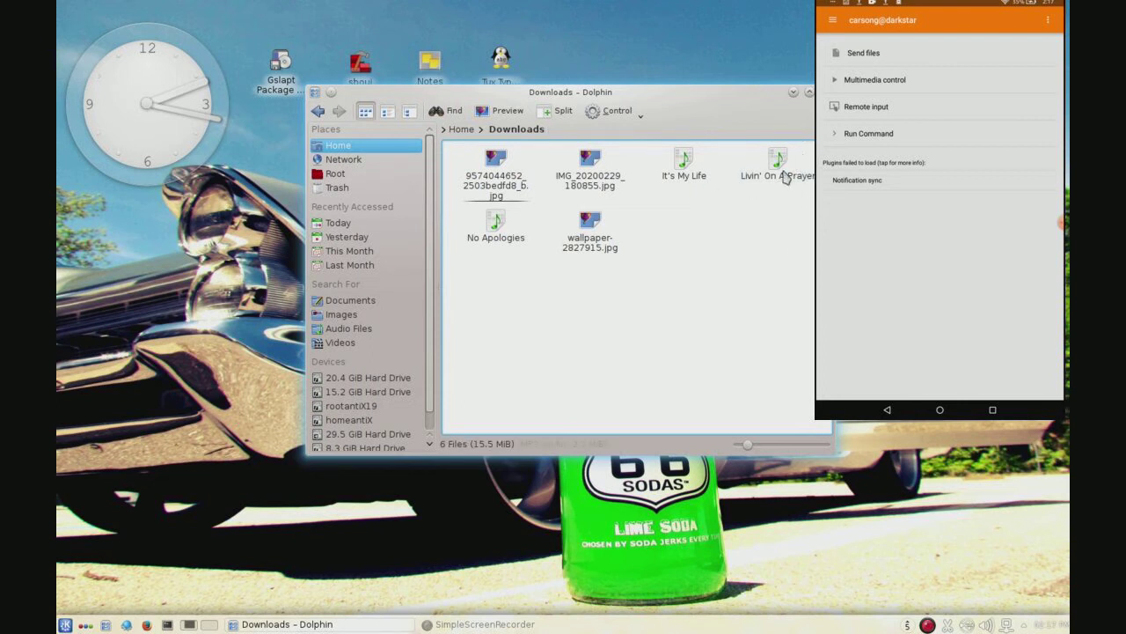
left_click(988, 623)
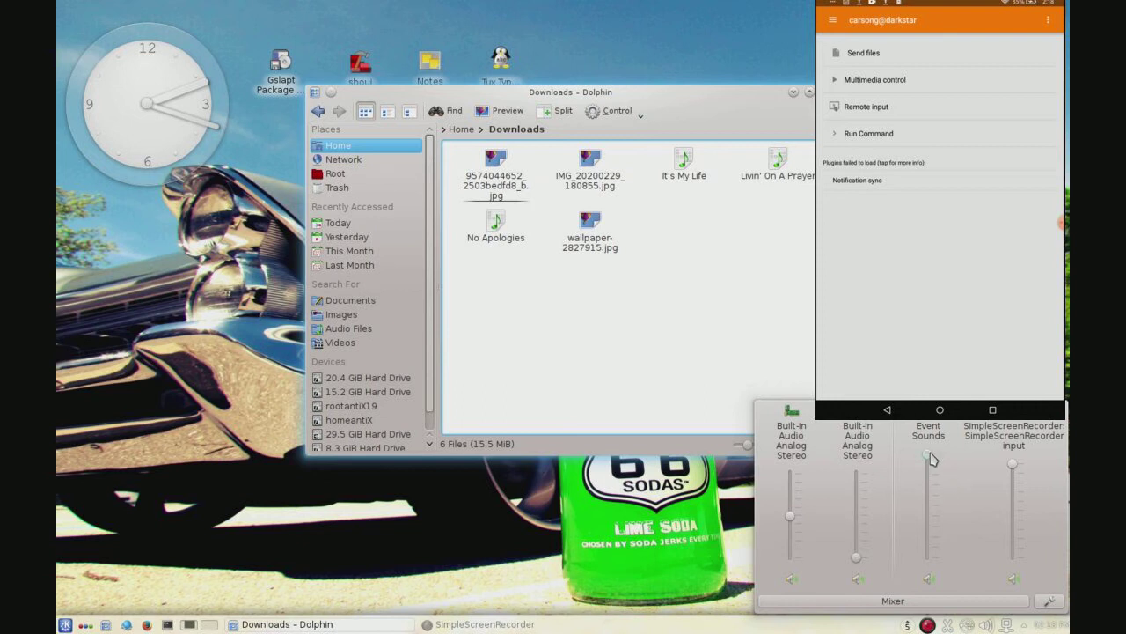
Step: Turn Event Sounds fully down, then open Livin' On A Prayer with XMMS
left_click_drag(931, 458, 936, 586)
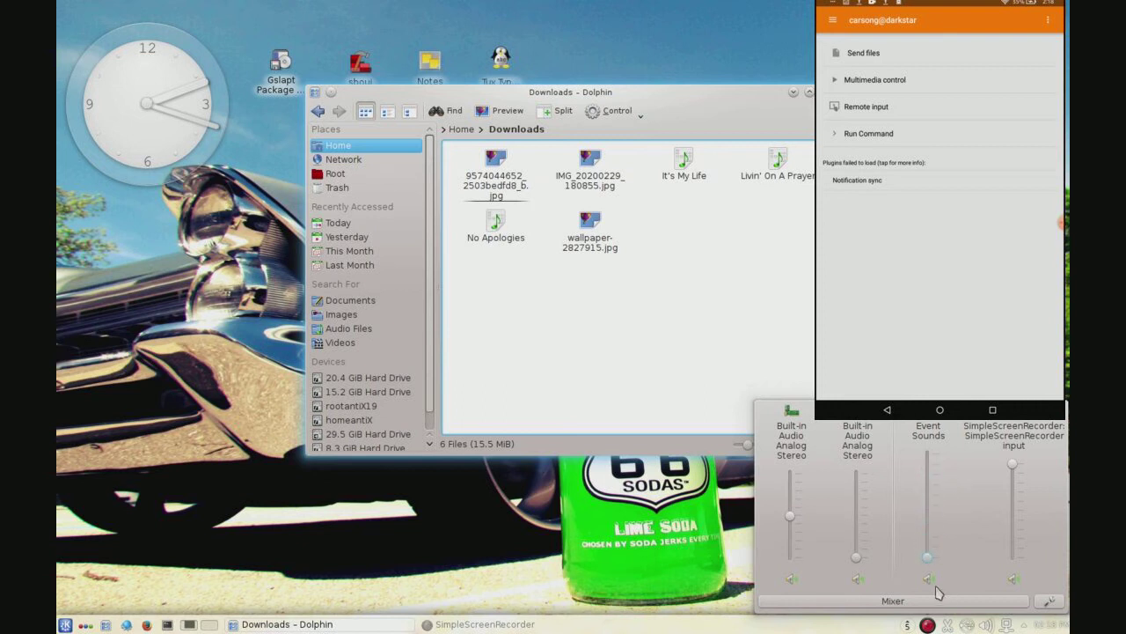
left_click(655, 323)
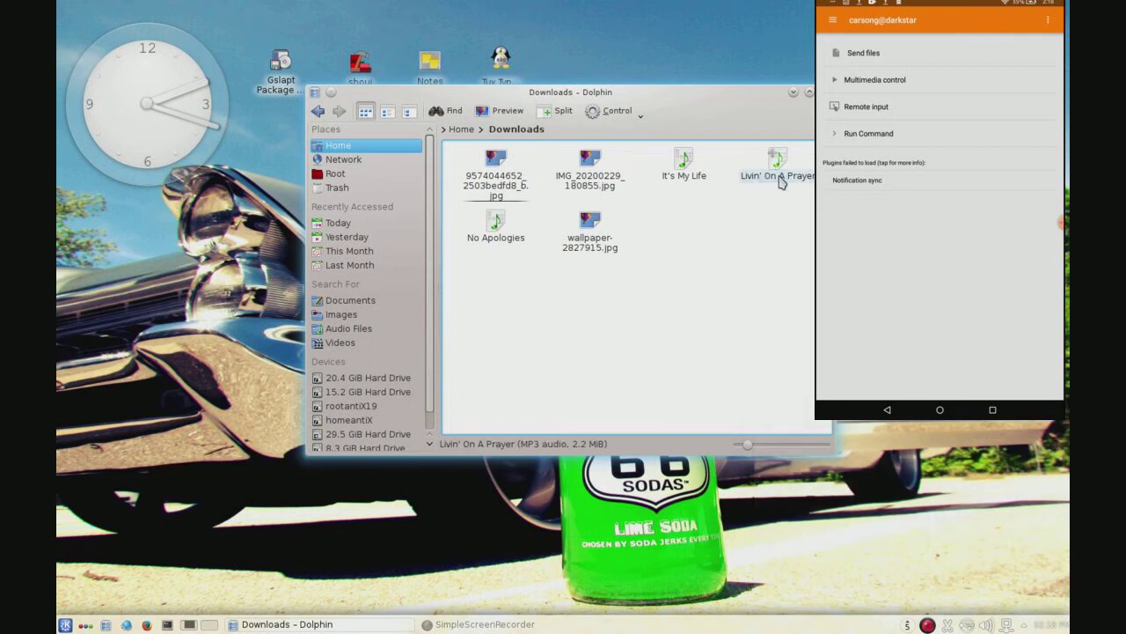
right_click(780, 182)
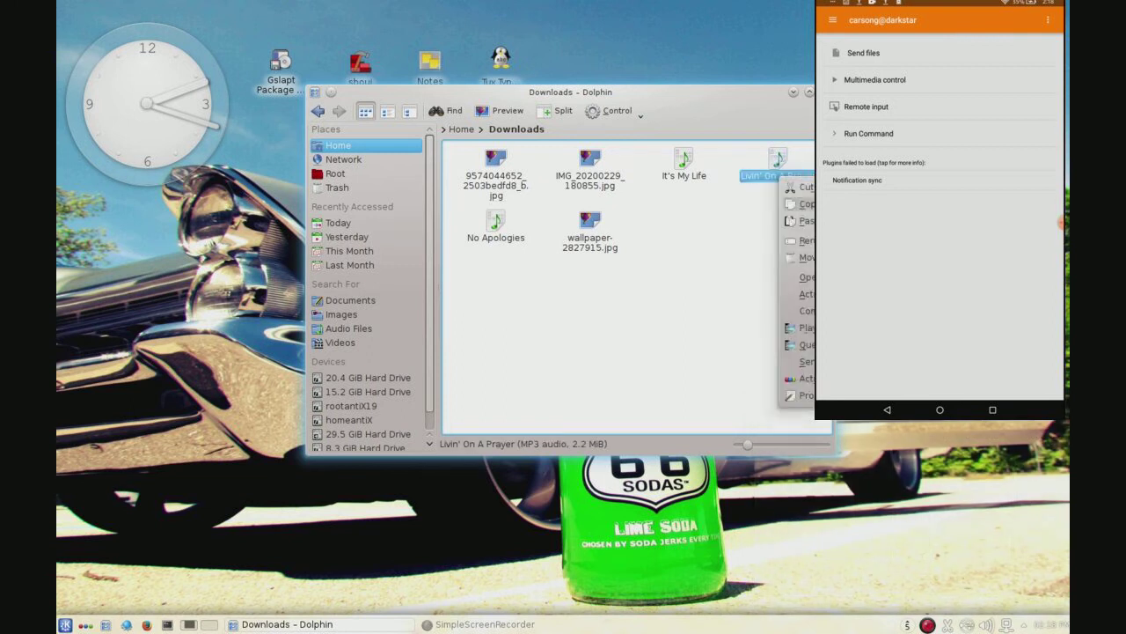
key("Return")
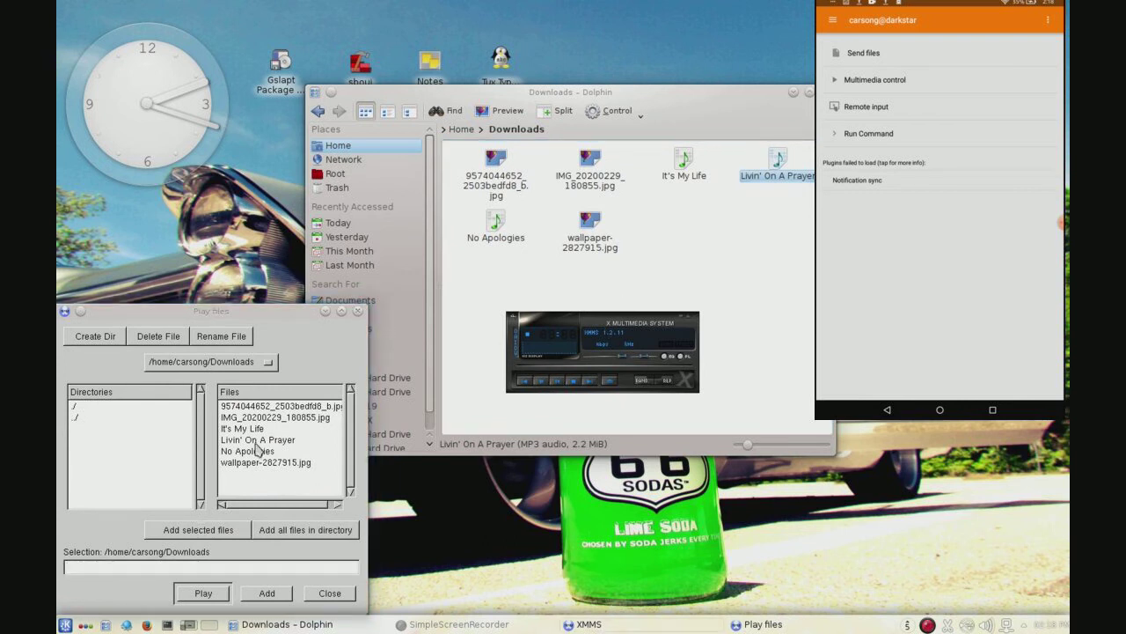
Step: Close XMMS and its Play files dialog, then play Livin' On A Prayer in MPlayer
left_click(330, 593)
left_click(693, 315)
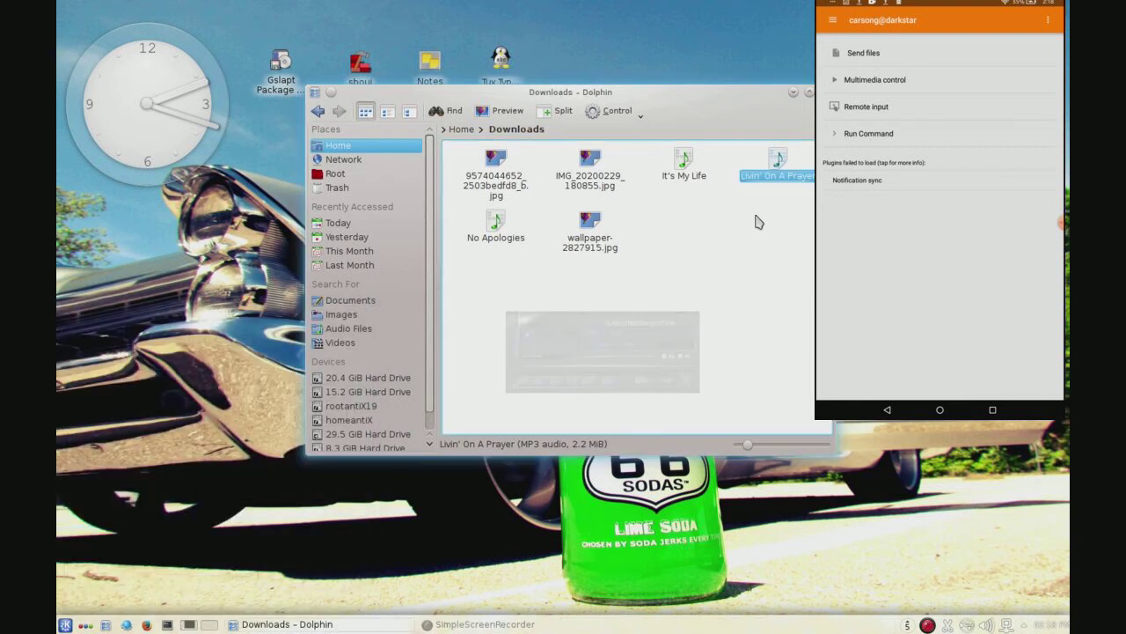
right_click(769, 182)
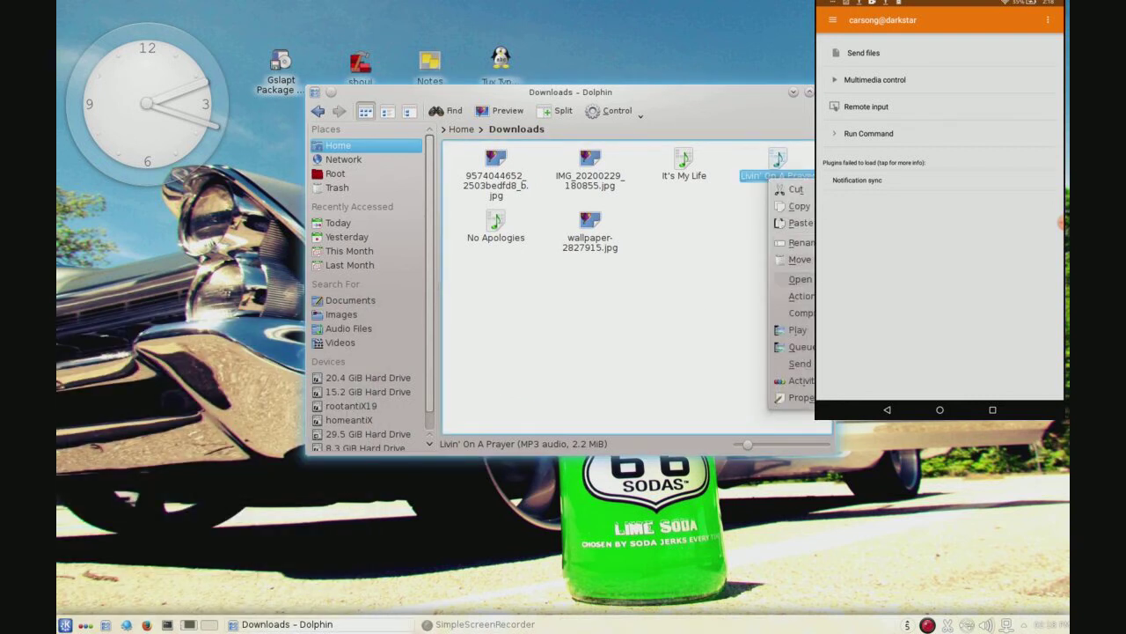
left_click(800, 279)
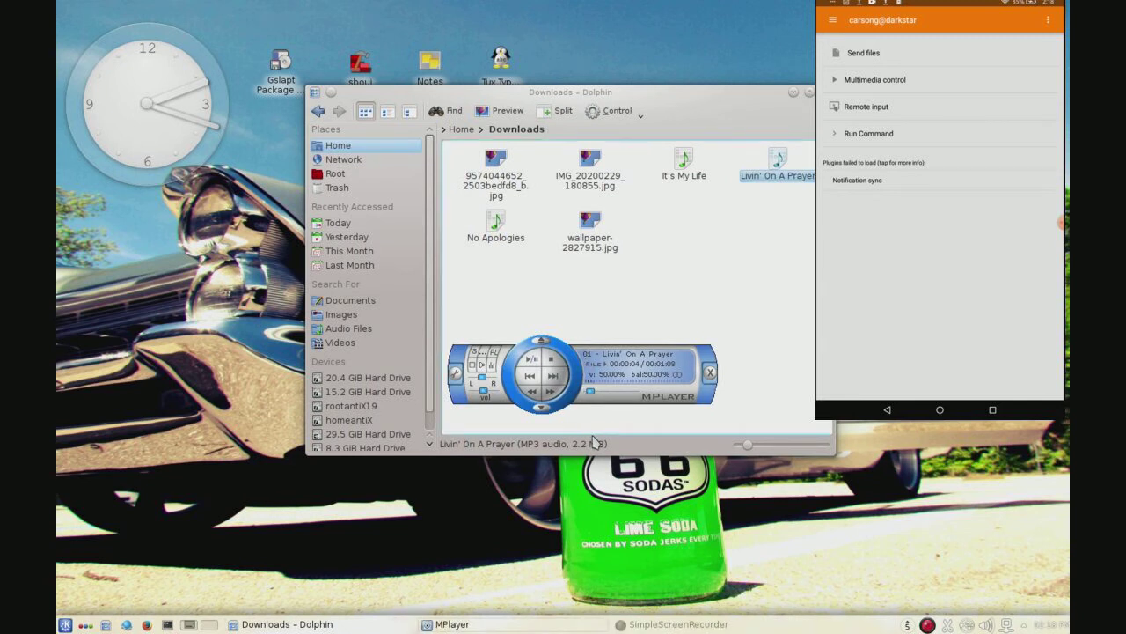
Step: Move the MPlayer bar, drop the ALSA plug-in [mplayer] volume to zero, and close the mixer
left_click_drag(579, 373, 646, 323)
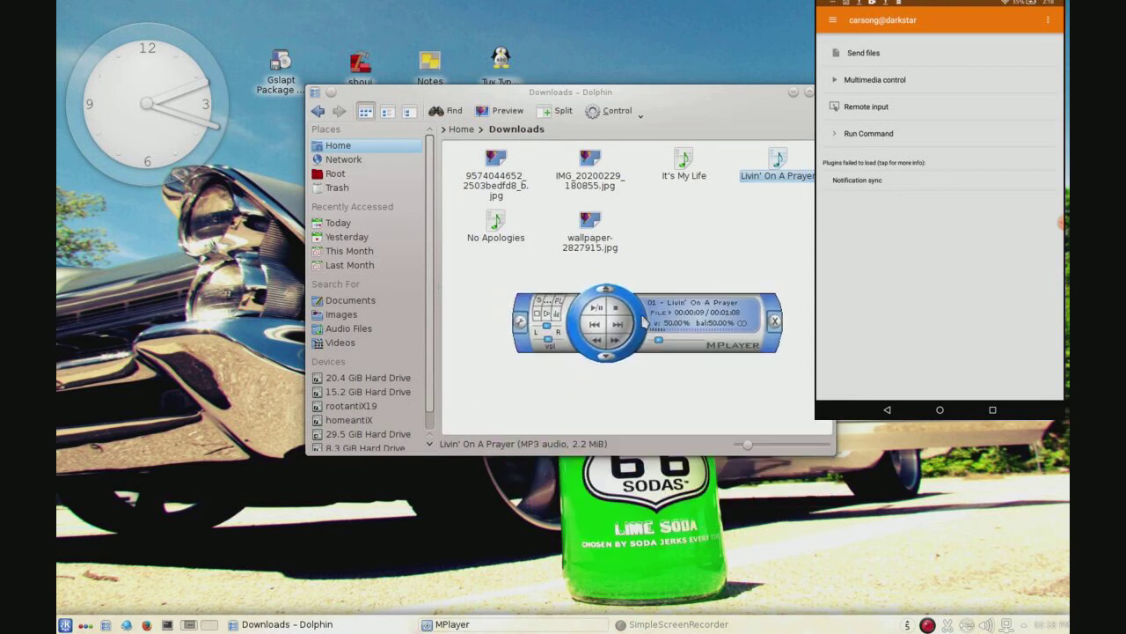
left_click(988, 625)
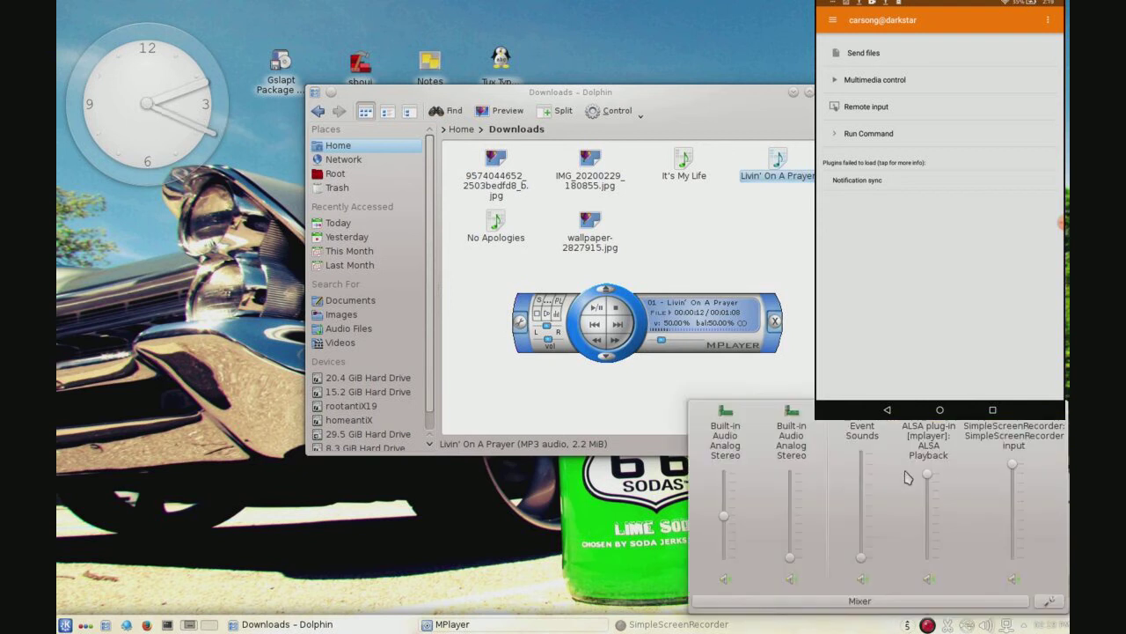
left_click_drag(928, 476, 928, 558)
left_click(699, 317)
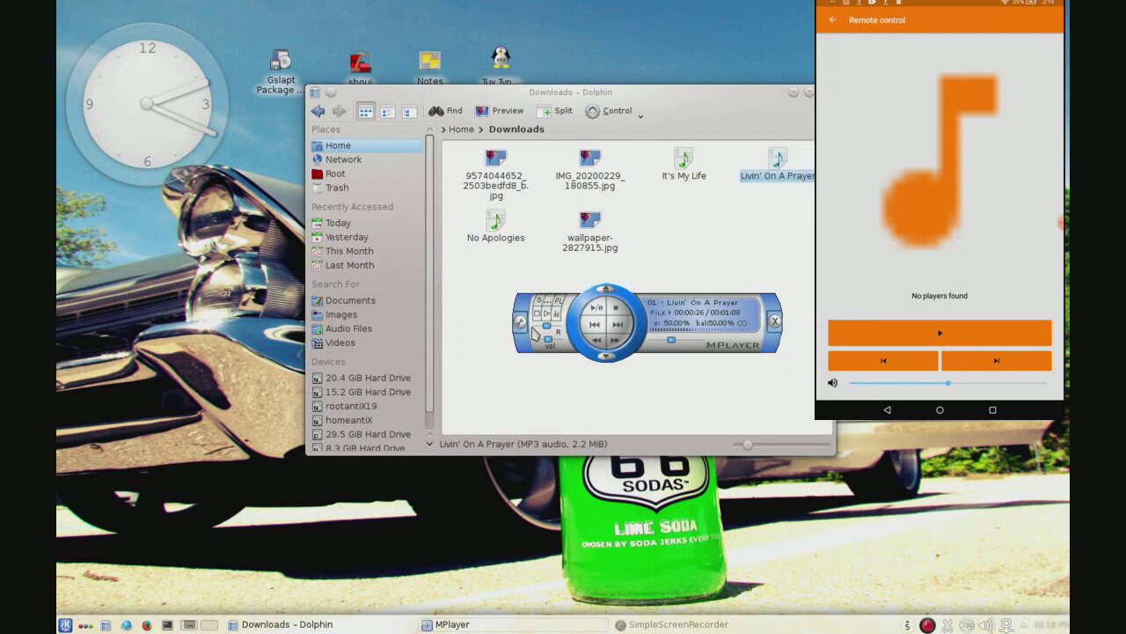
Step: Close MPlayer and deselect the Livin' On A Prayer file in Dolphin
left_click(767, 334)
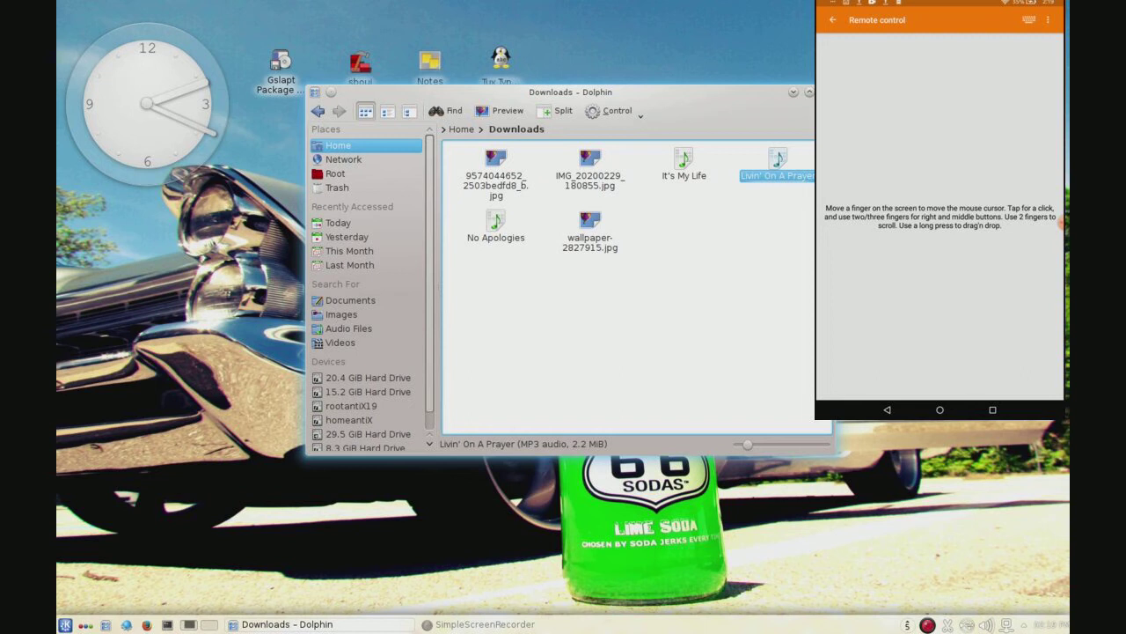
left_click(779, 289)
Step: Close the file manager and launch Kontact Touch Notes from its desktop icon
key("alt+F4")
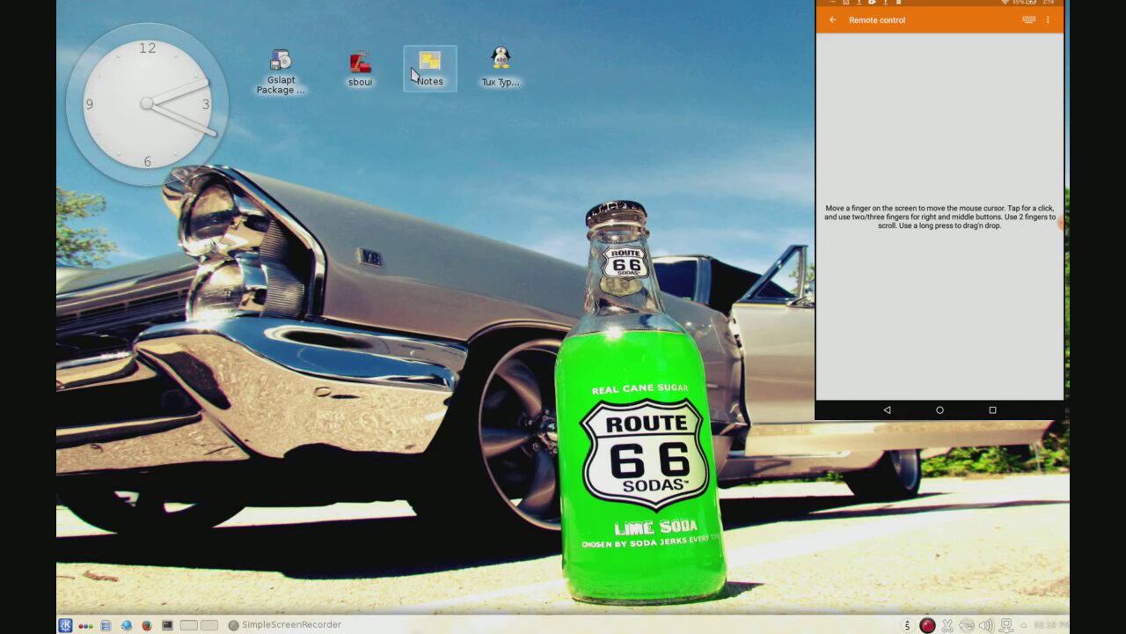
left_click(433, 74)
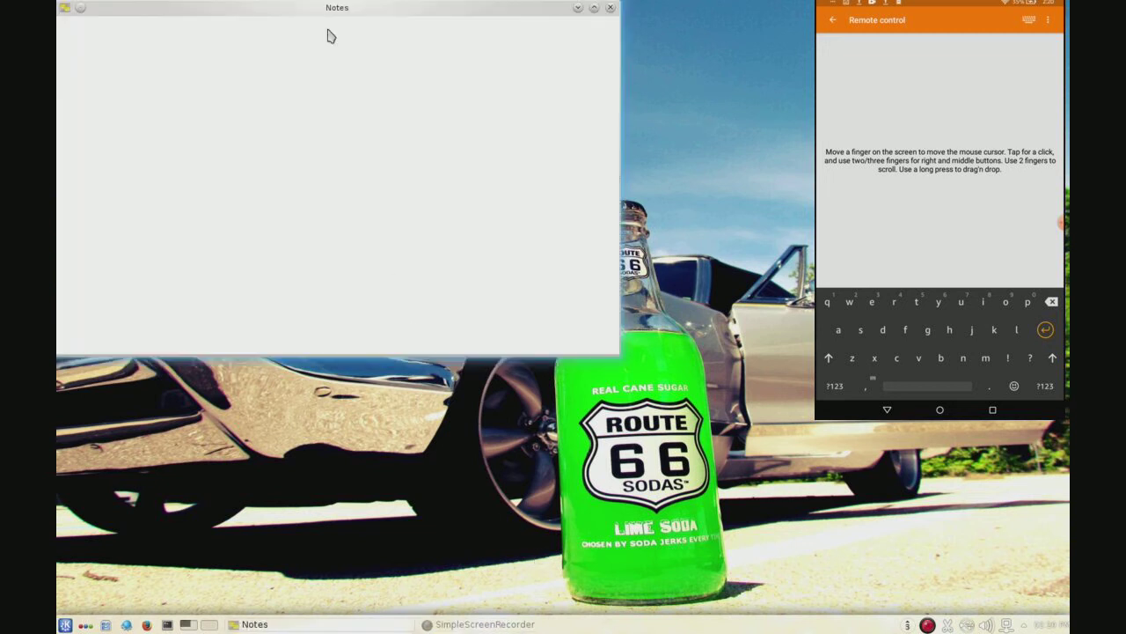
Step: Centre the Notes window, create a blank note, then delete it
left_click_drag(314, 13, 515, 169)
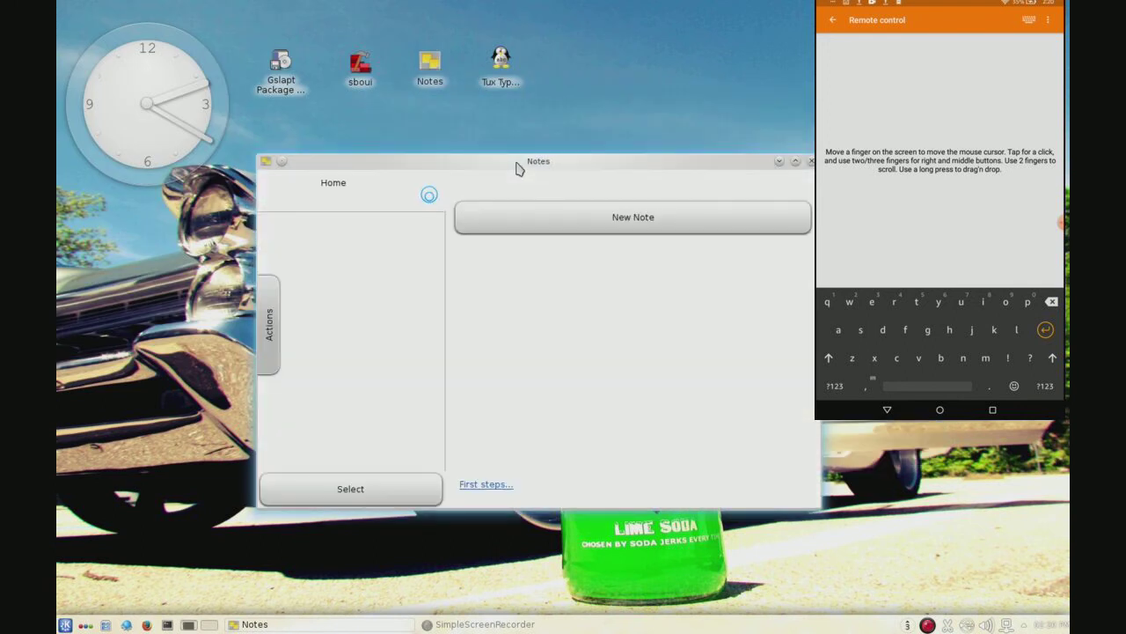
left_click(531, 227)
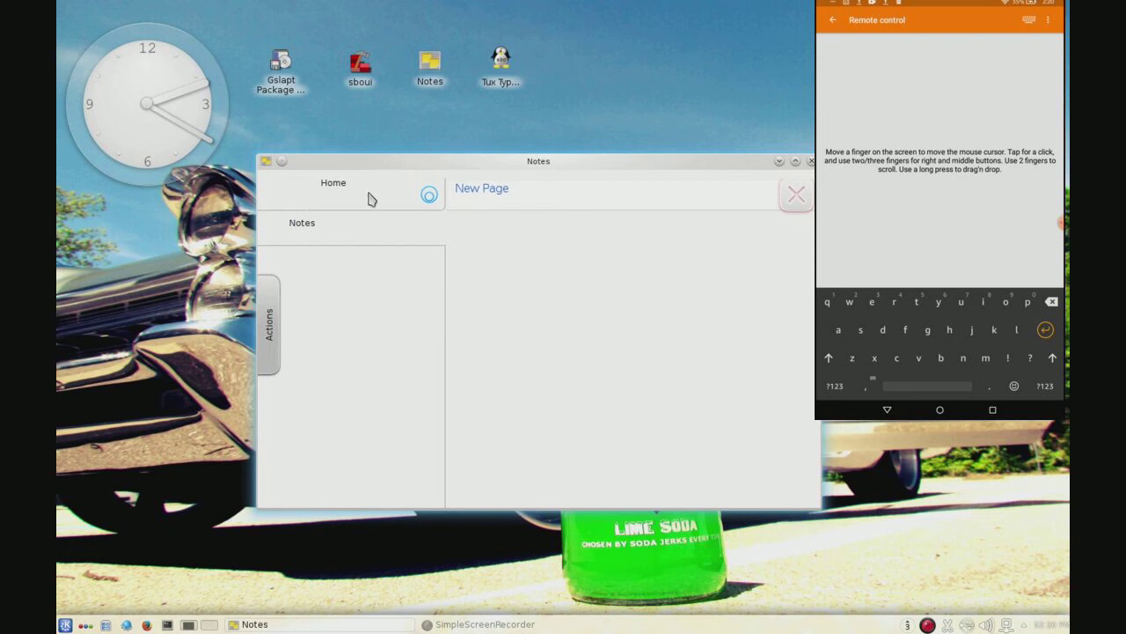
left_click(796, 197)
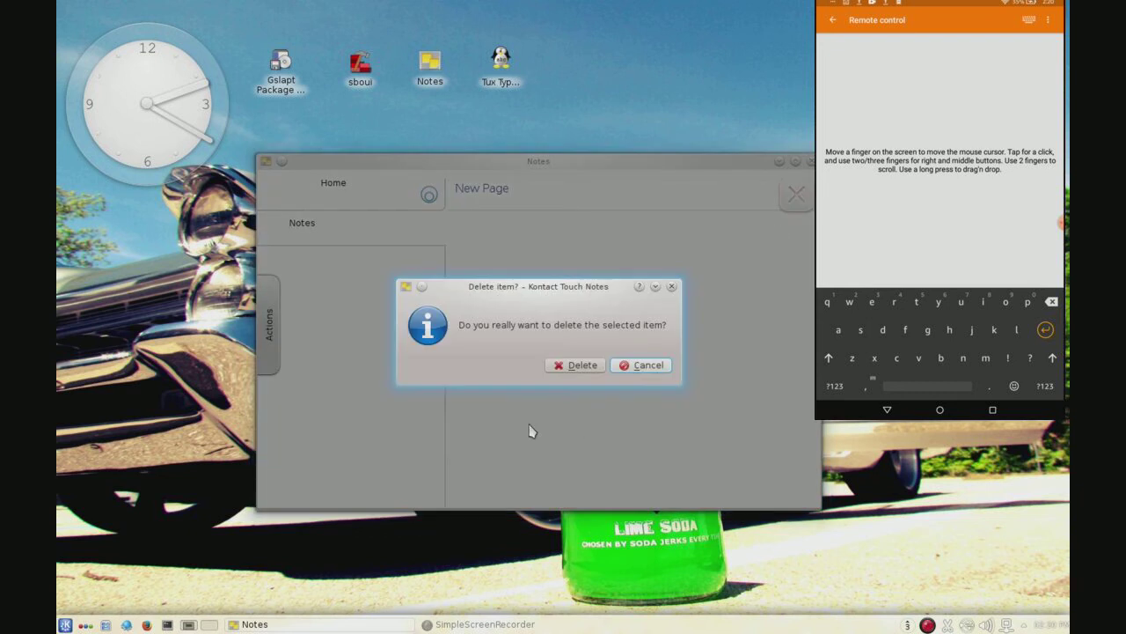
left_click(572, 366)
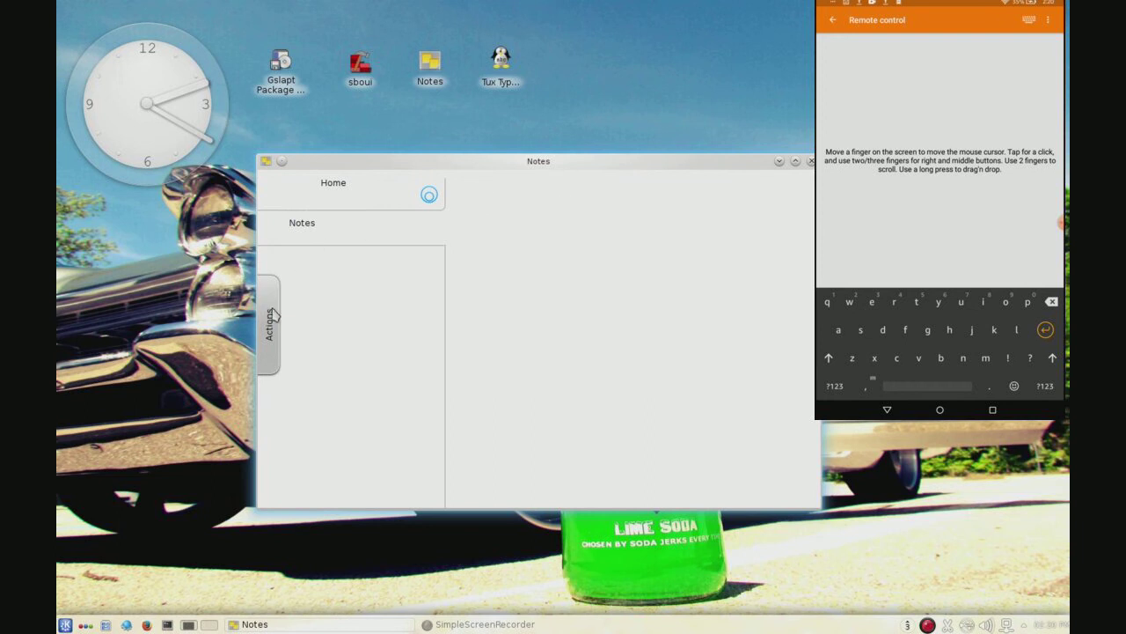
Step: Open and dismiss the window menu, then shift the Notes window lower and right
left_click(268, 162)
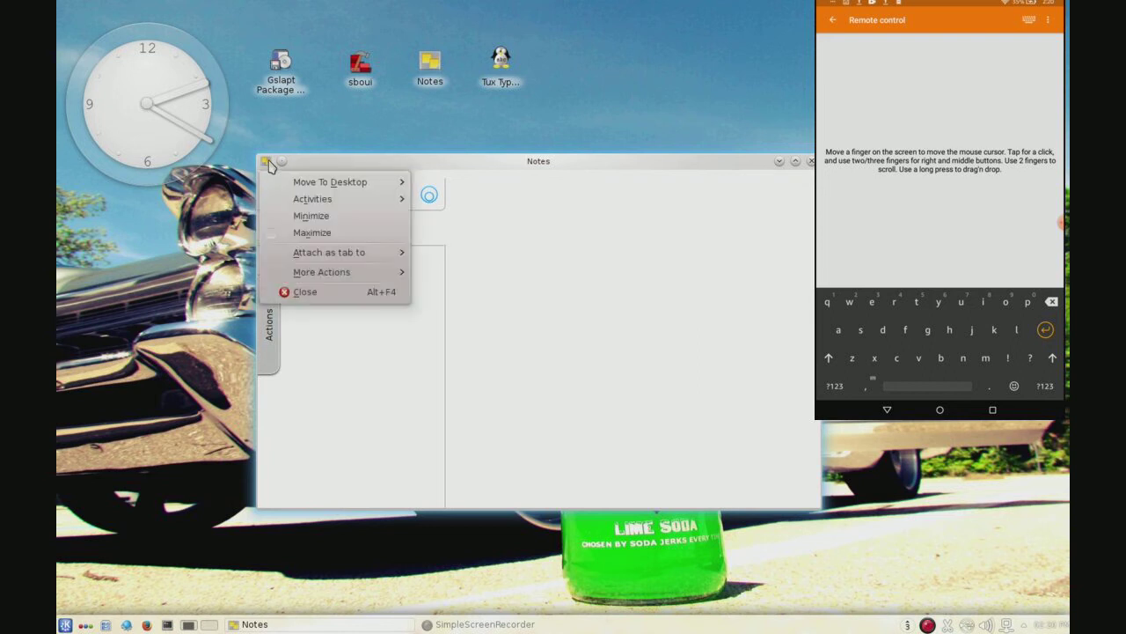
mouse_move(299, 182)
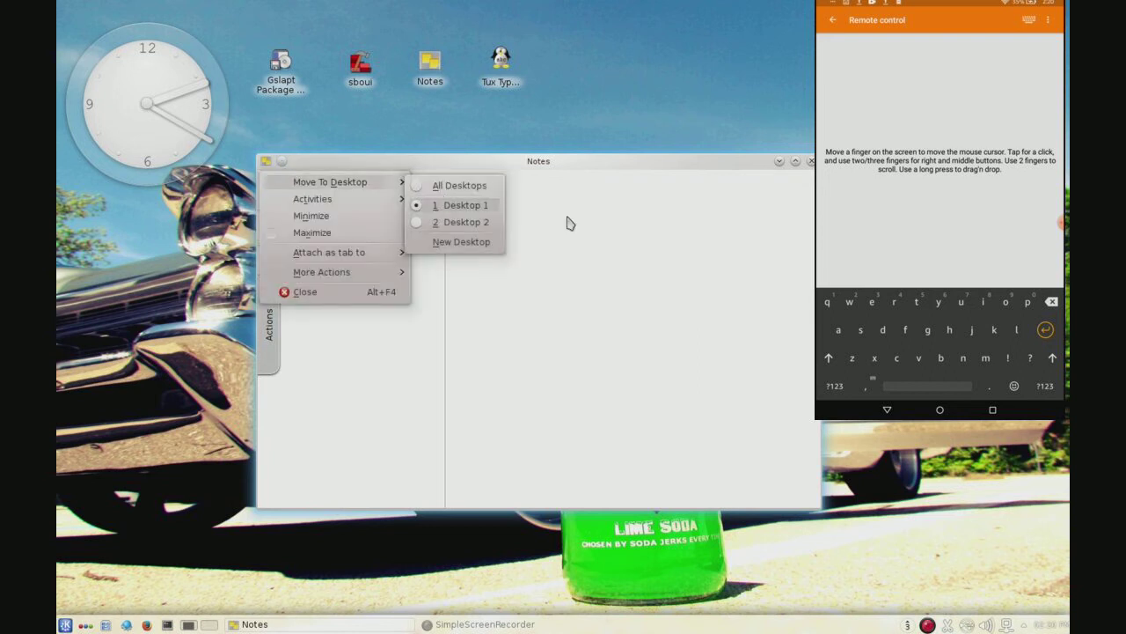
left_click(596, 304)
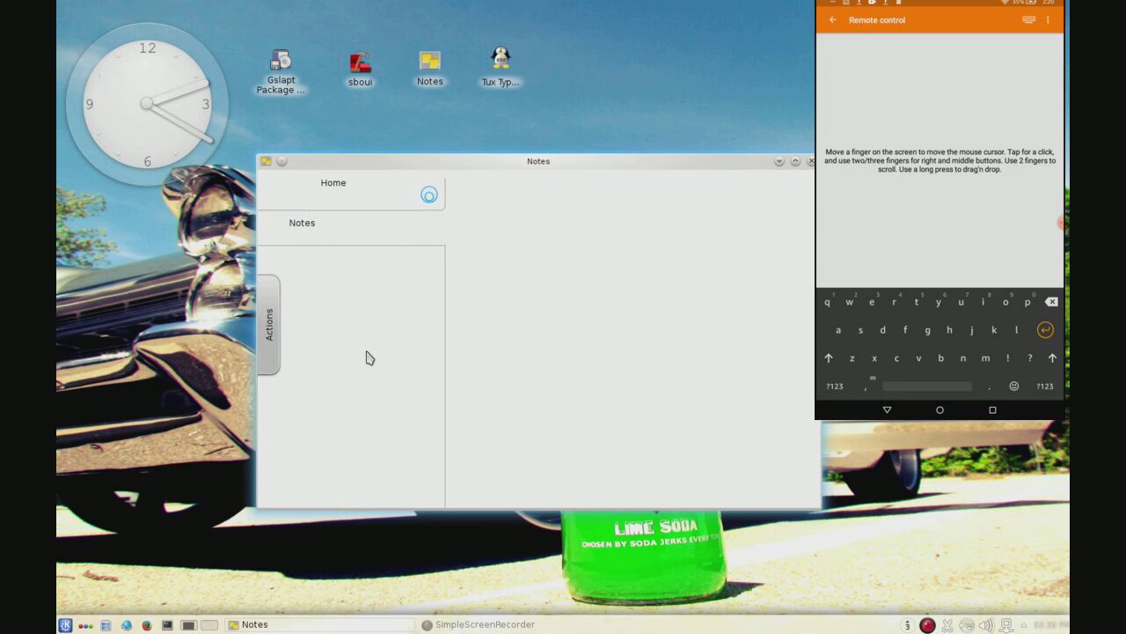
left_click(306, 230)
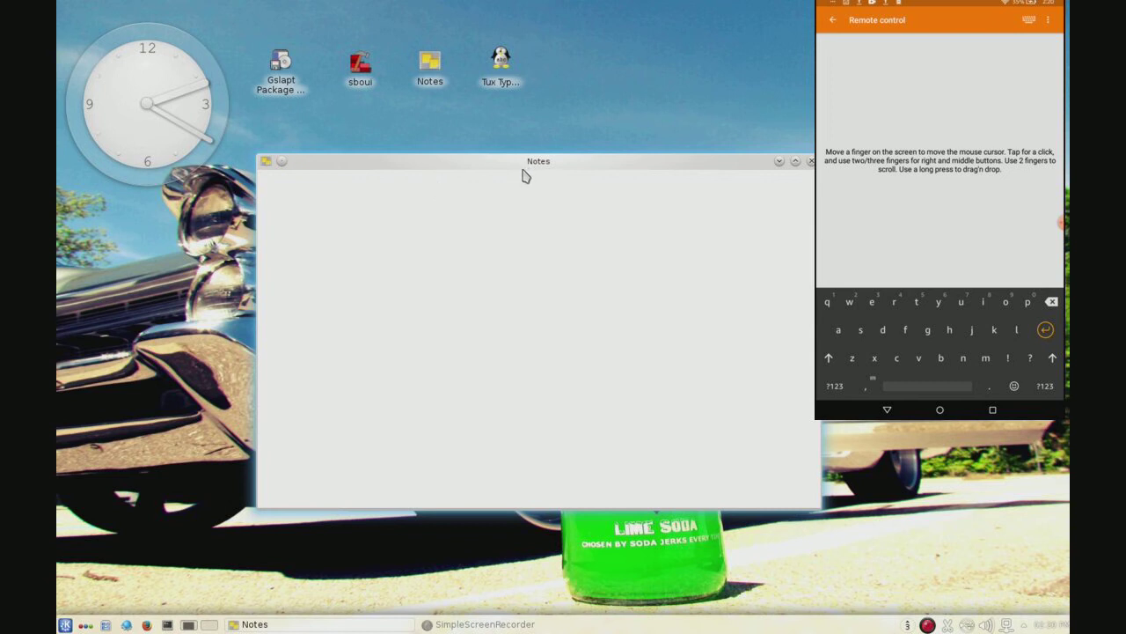
left_click_drag(523, 175, 475, 211)
Step: Close and relaunch Notes, centre its window, and start a New Page note from Home
left_click(808, 196)
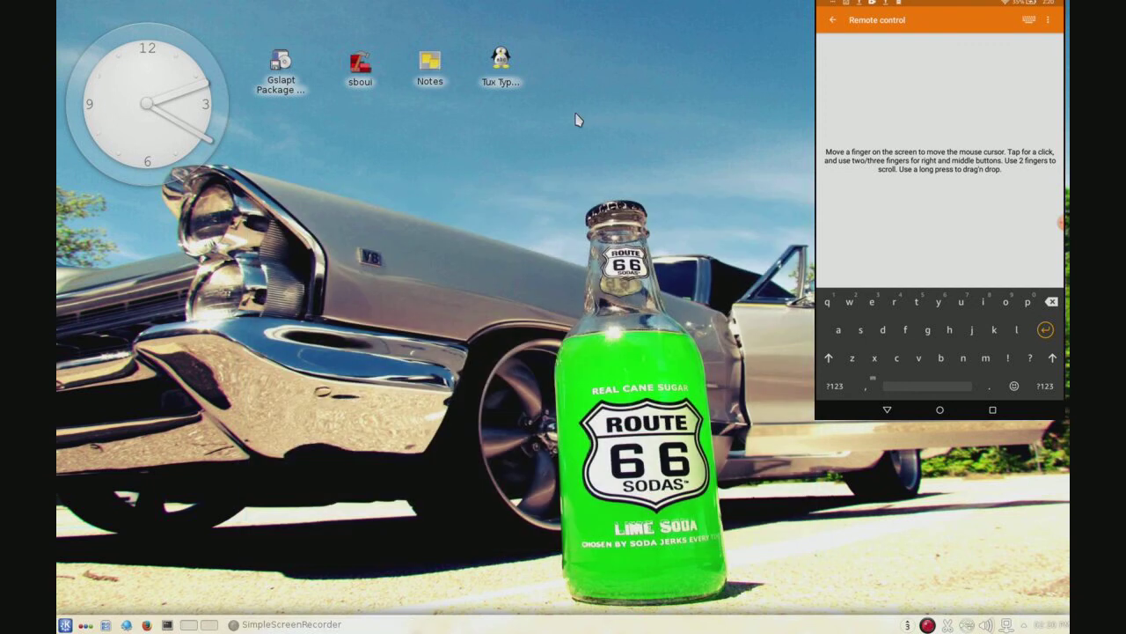
left_click(423, 70)
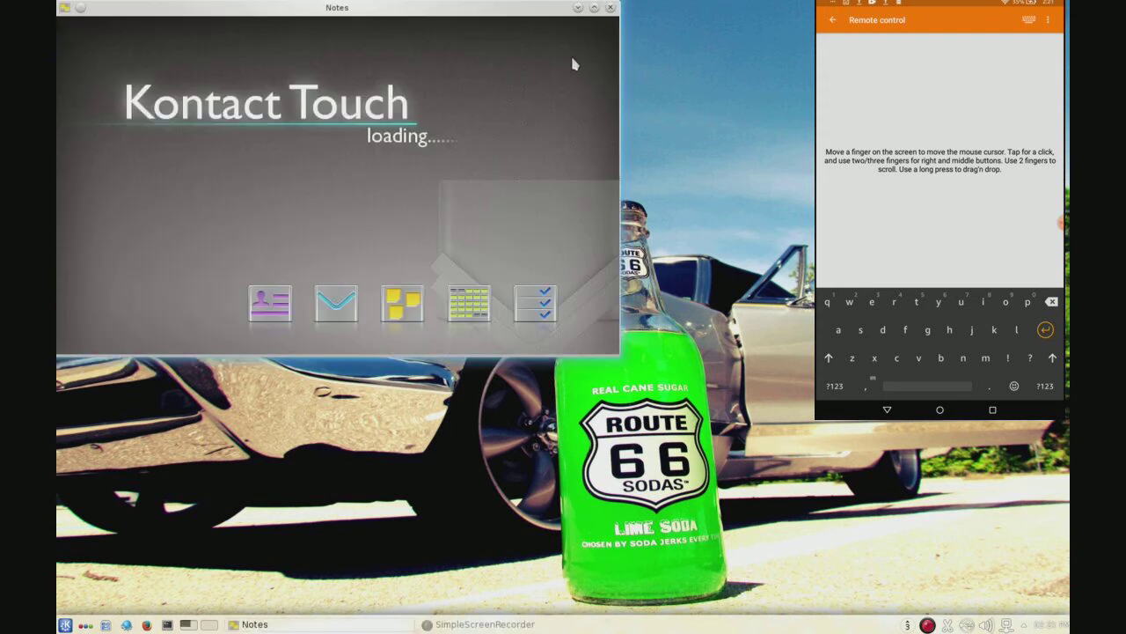
left_click_drag(335, 12, 594, 154)
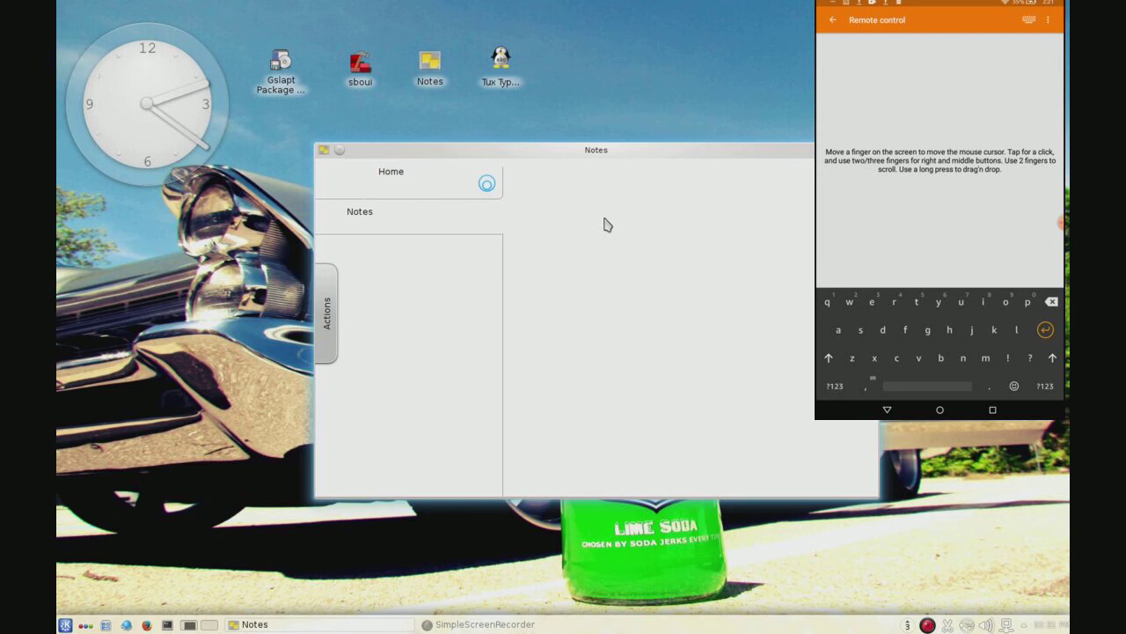
left_click(491, 187)
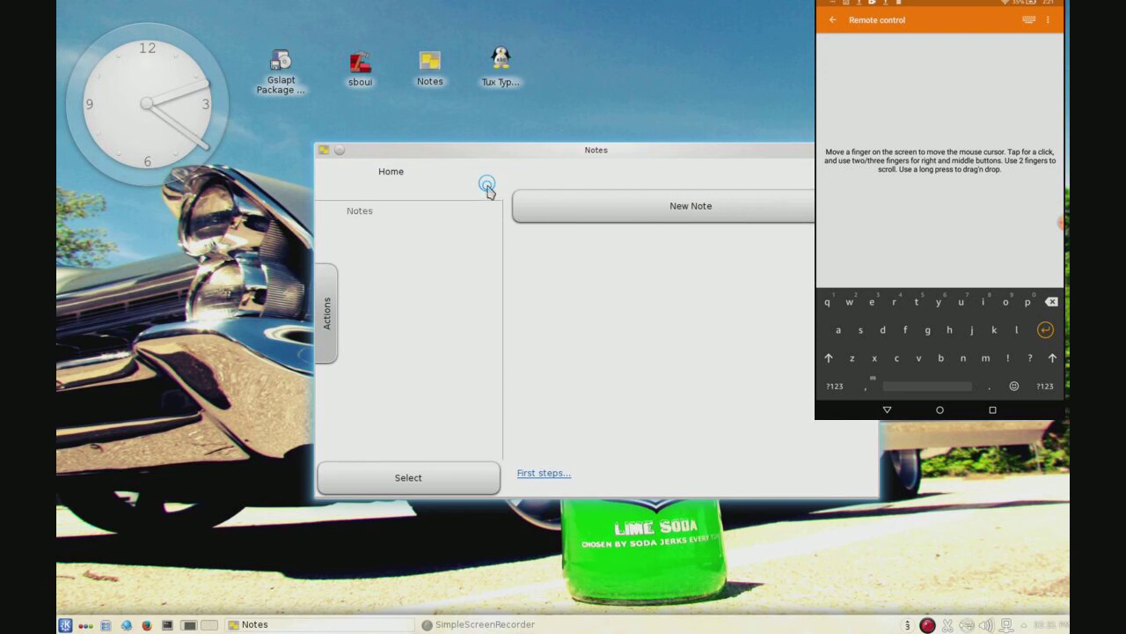
left_click(624, 206)
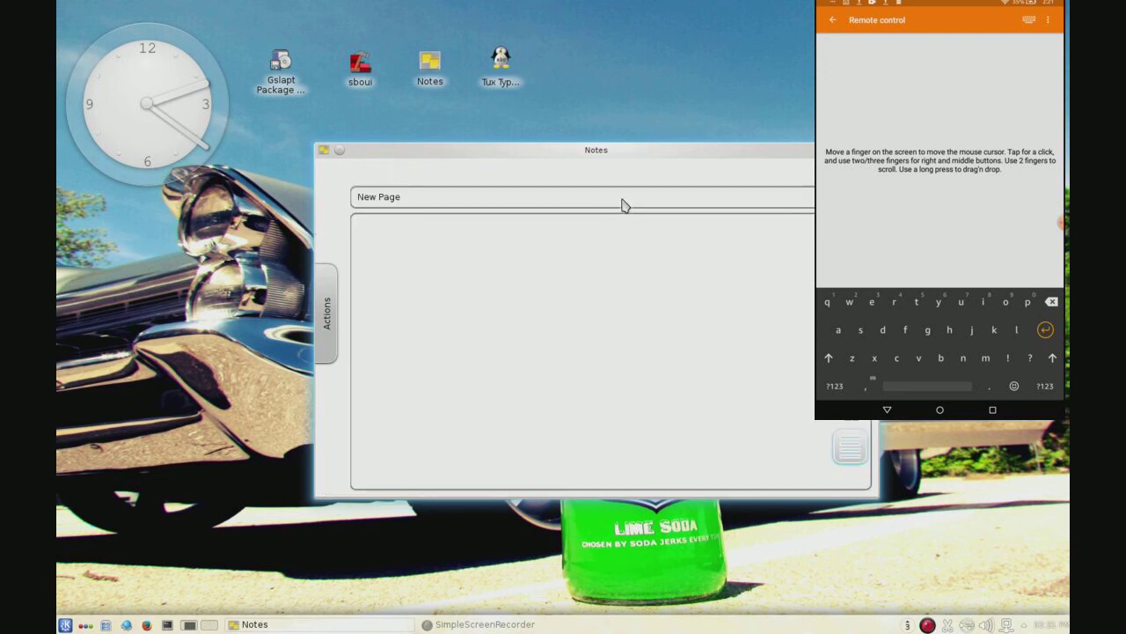
left_click(433, 265)
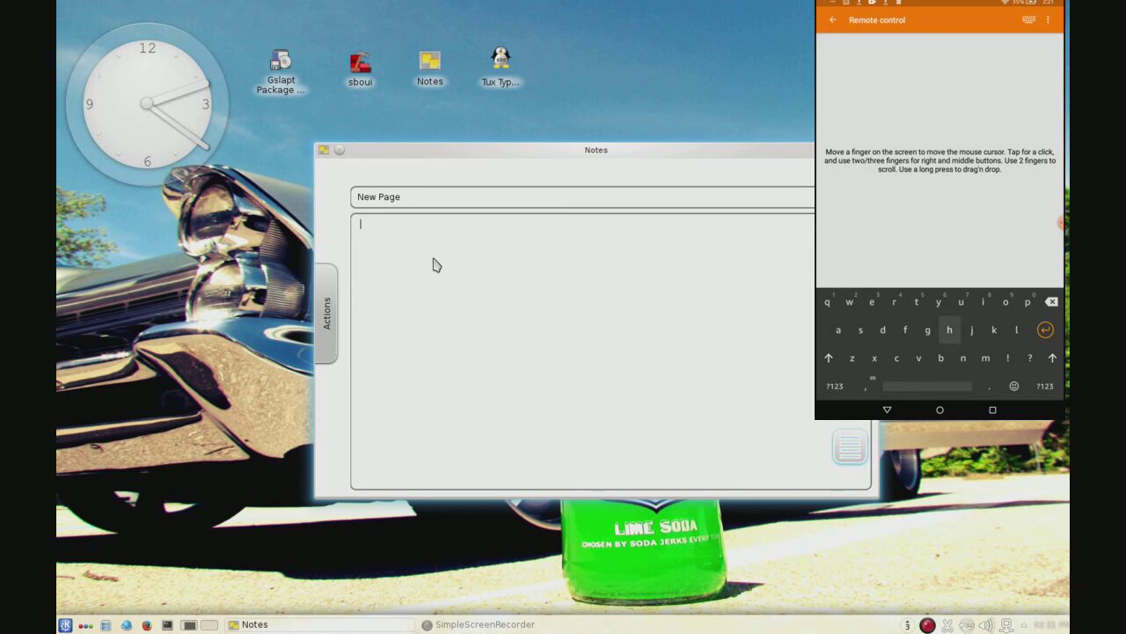
left_click(426, 201)
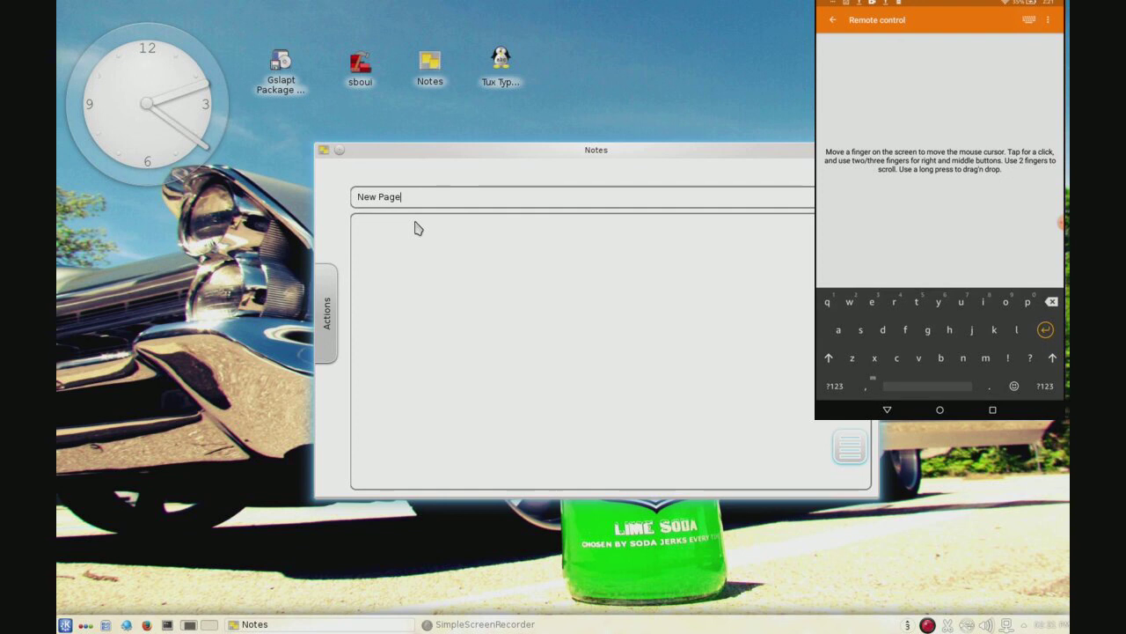
Step: Type 'hi this is your kindle fire' into the note body, correcting the typos
type("ggggggg")
type("gg")
type("hi t")
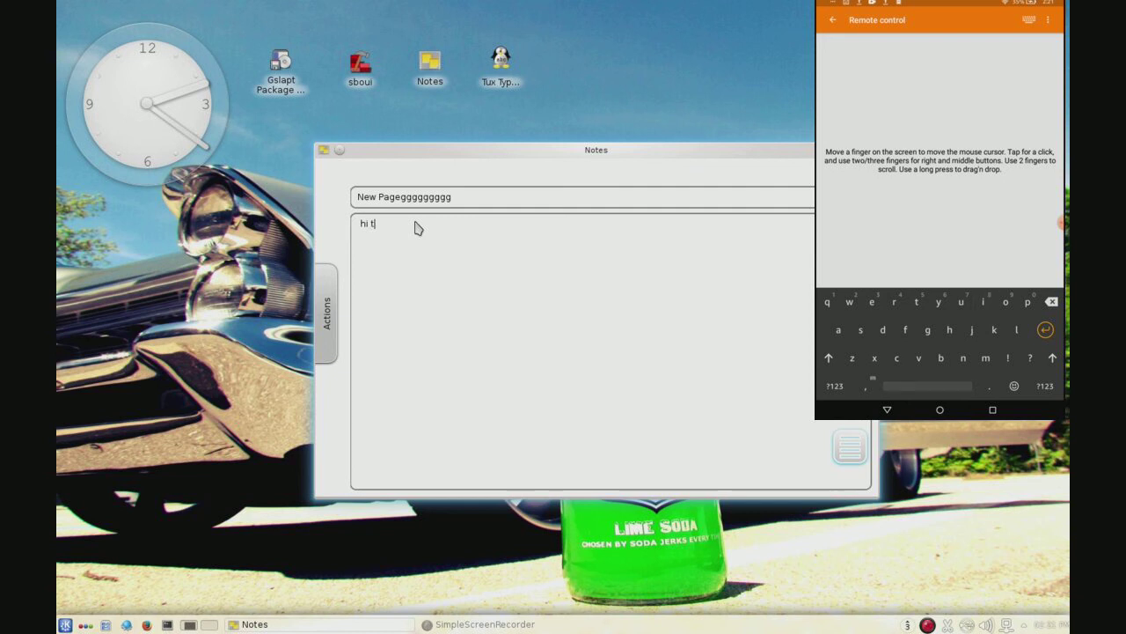
type("his is")
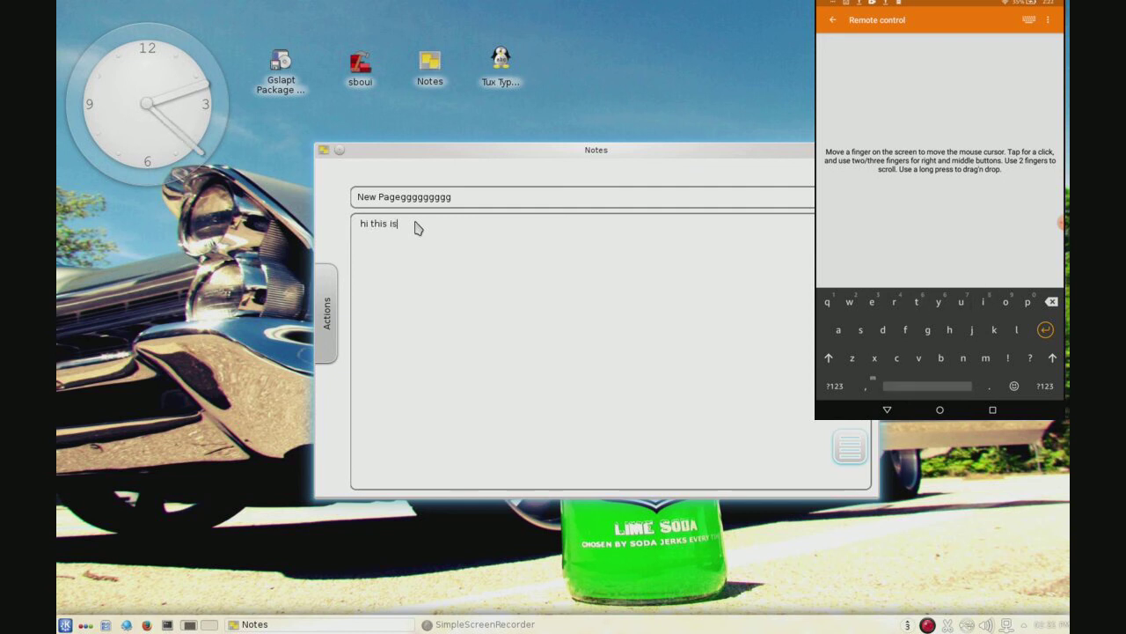
type(" you")
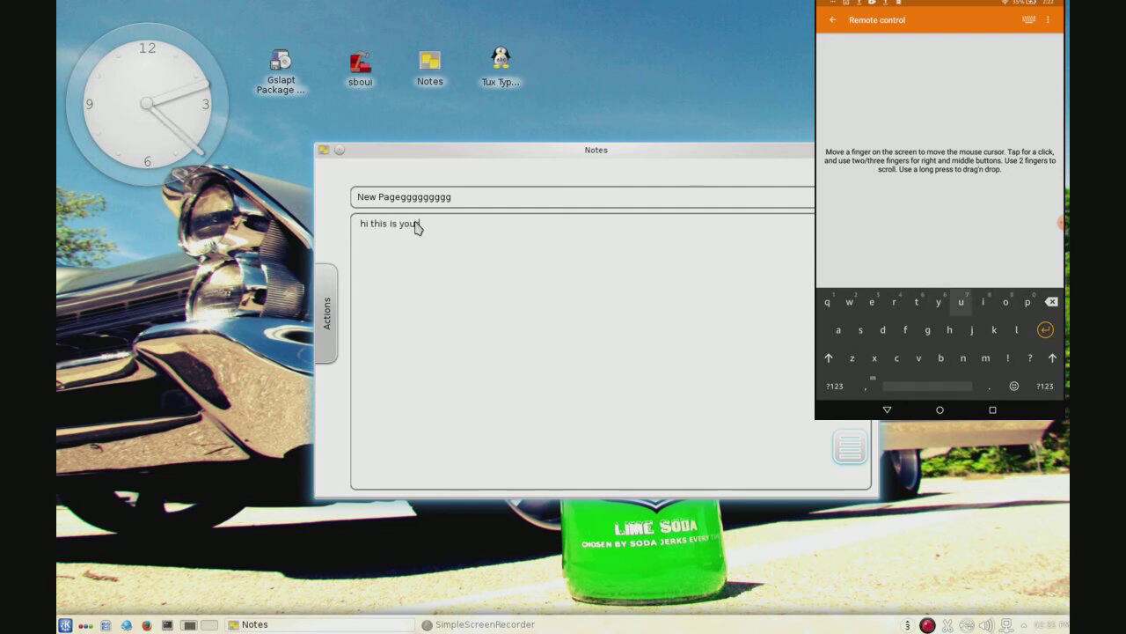
type("r n")
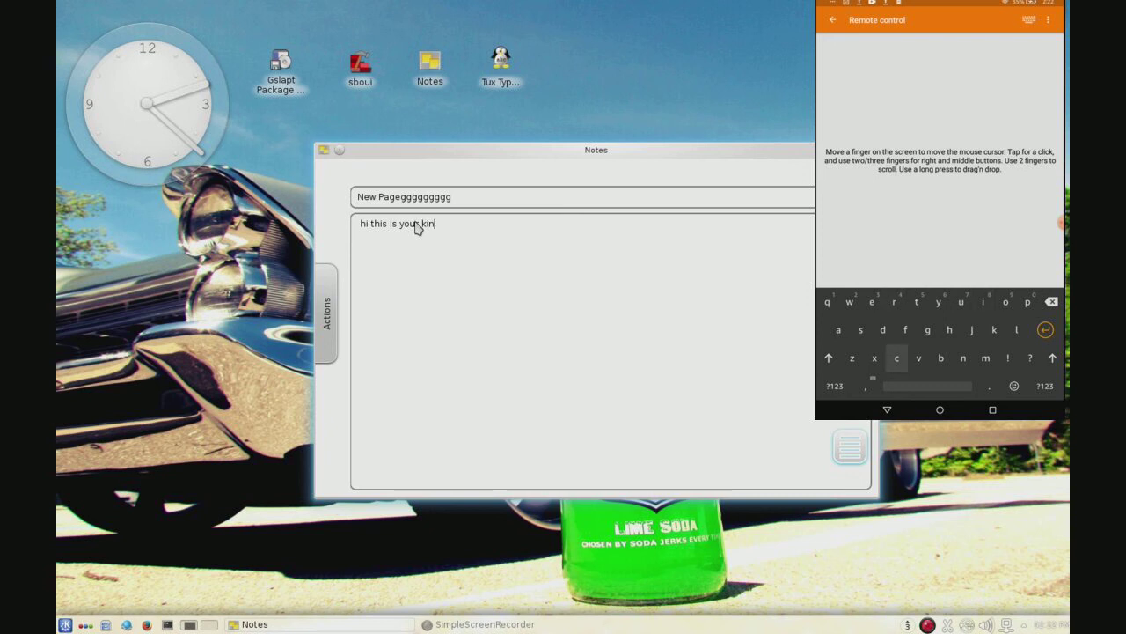
type("dlw")
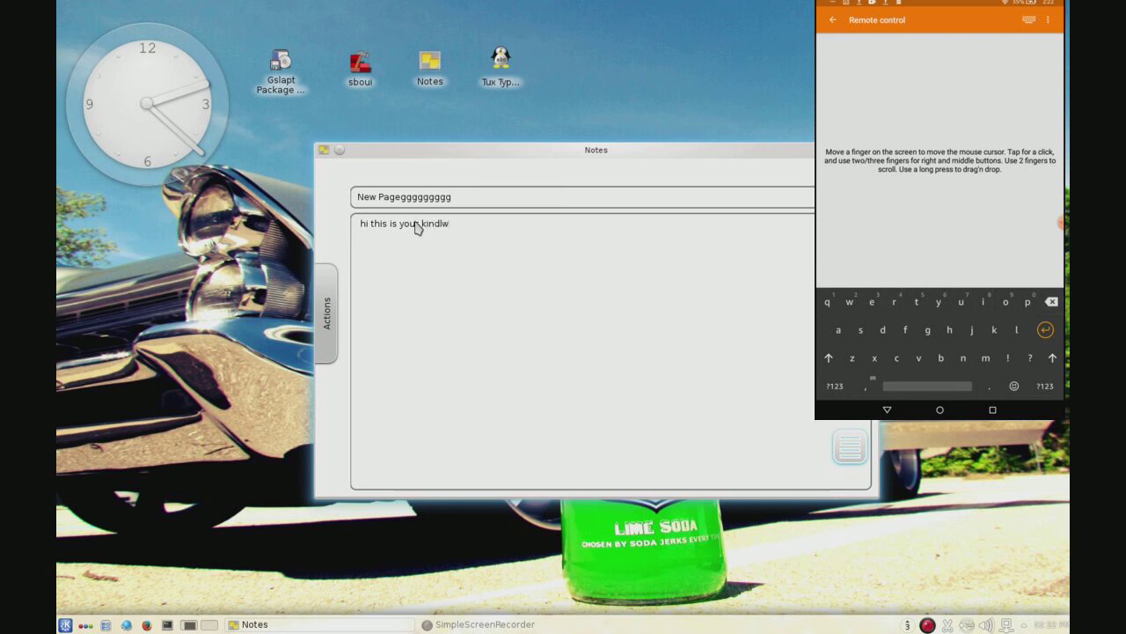
key("BackSpace")
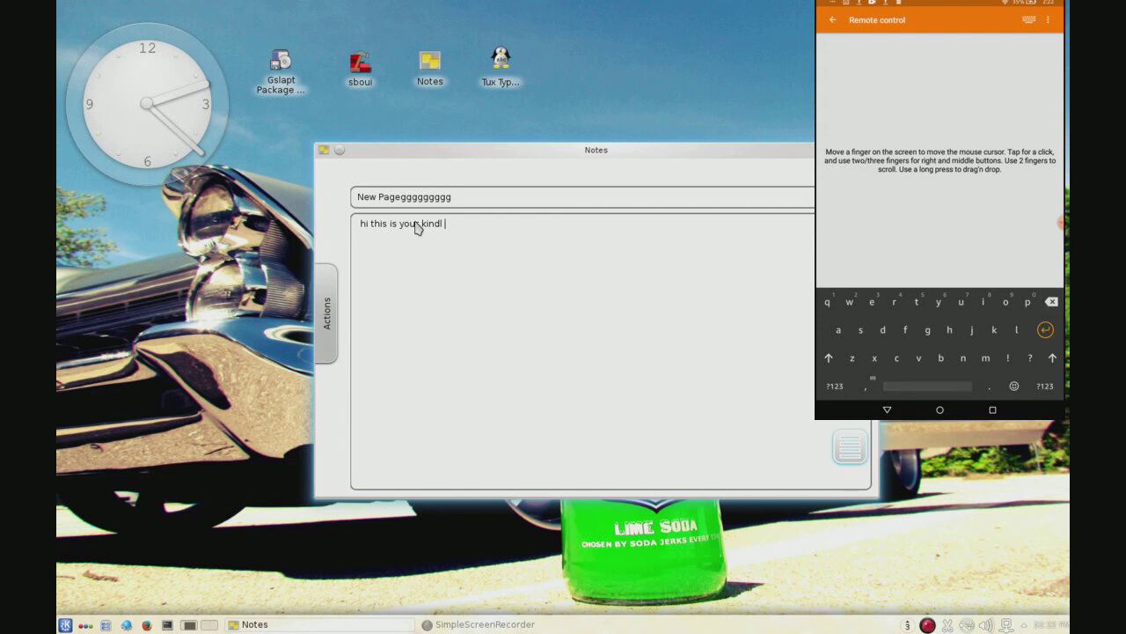
type("e fire")
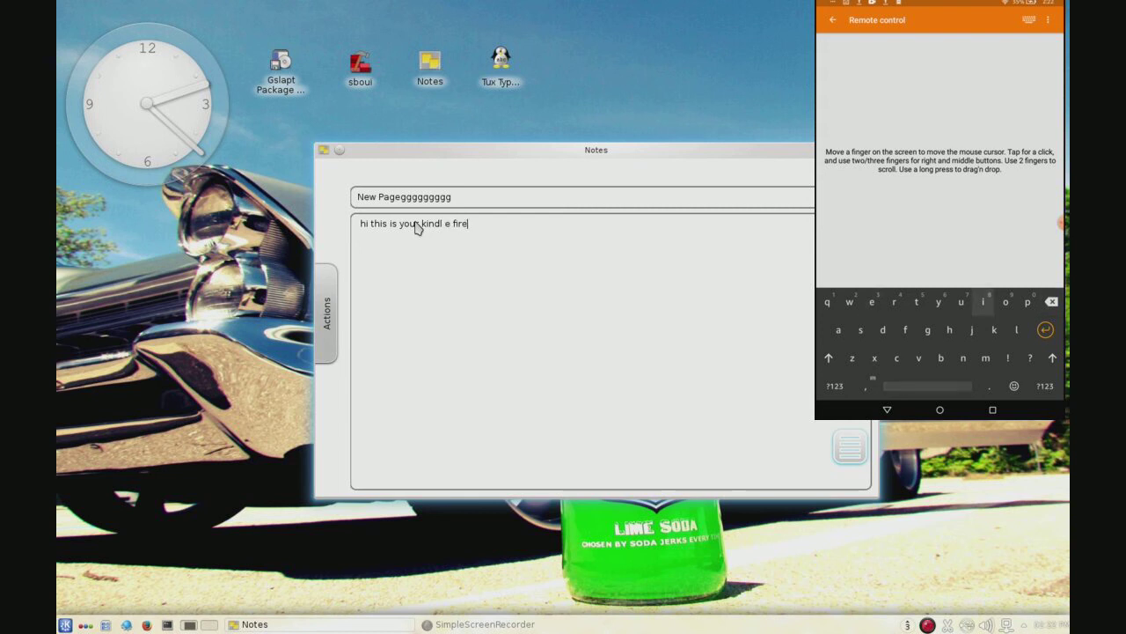
left_click(444, 226)
key("BackSpace")
key("BackSpace")
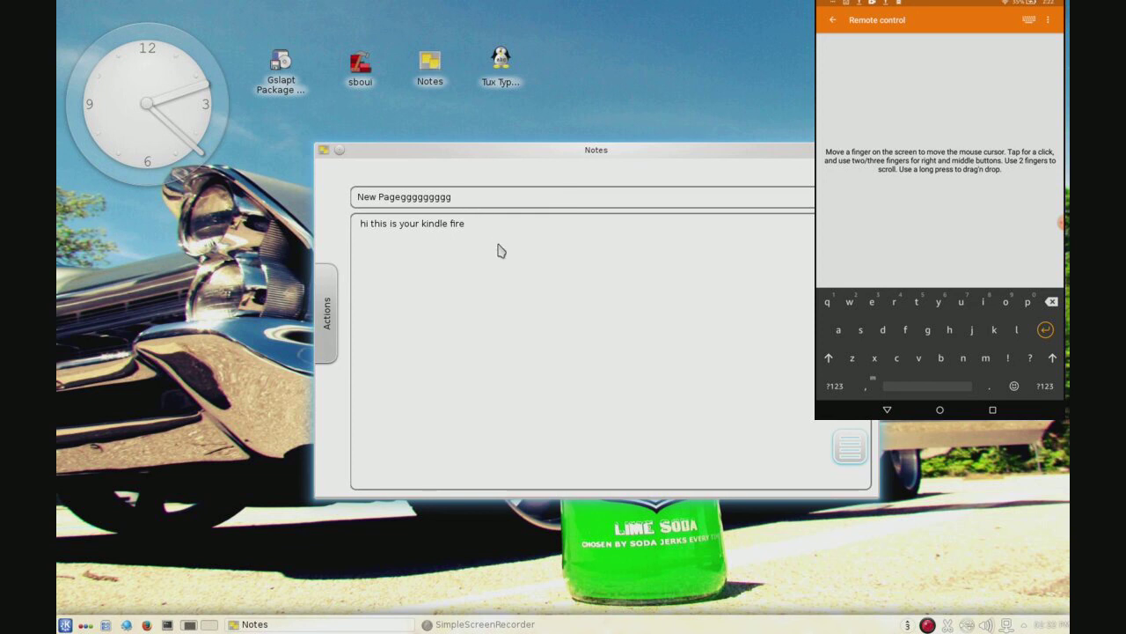
Step: Add the lines 'hello' and 'hi' beneath the first line
key("Return")
type("hello")
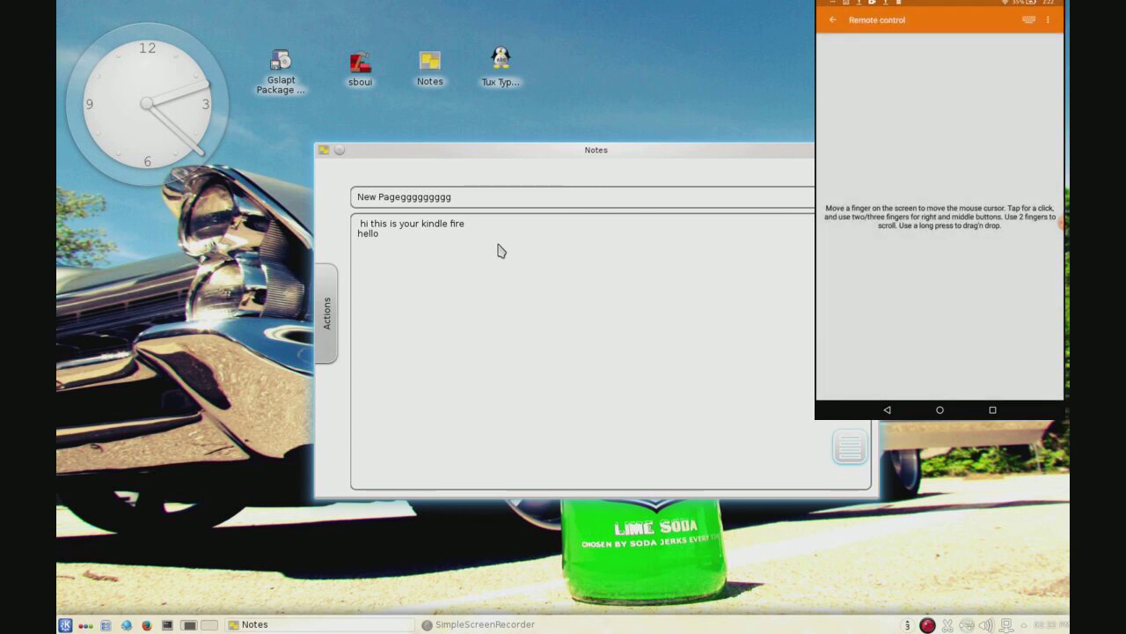
type("hi")
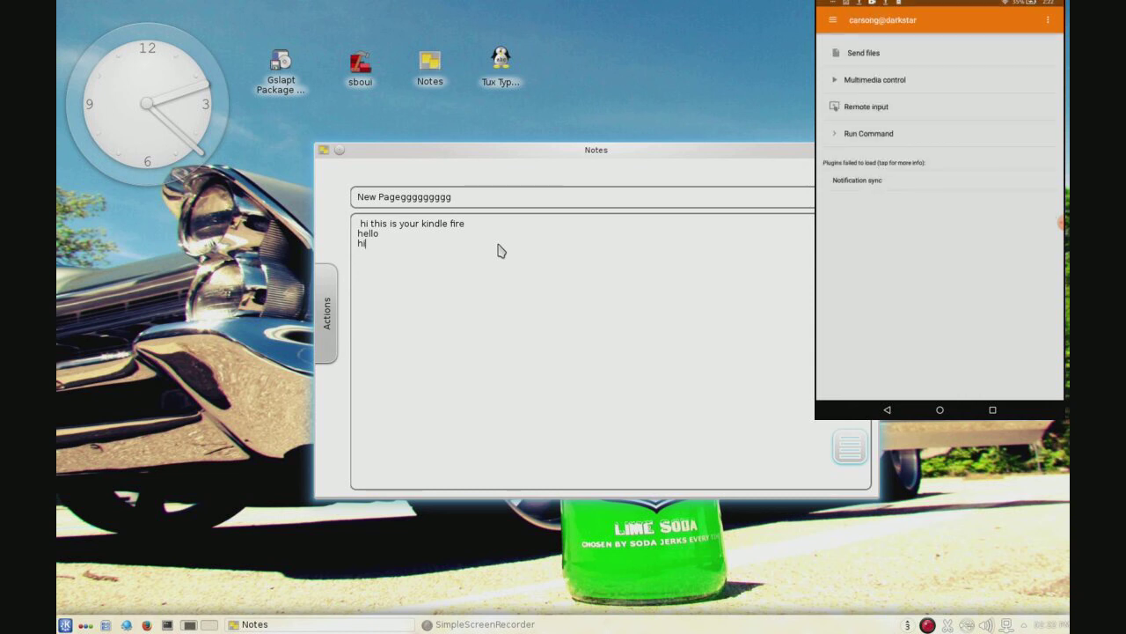
Step: Close Notes and bring SimpleScreenRecorder's window to the front from the taskbar
left_click(869, 150)
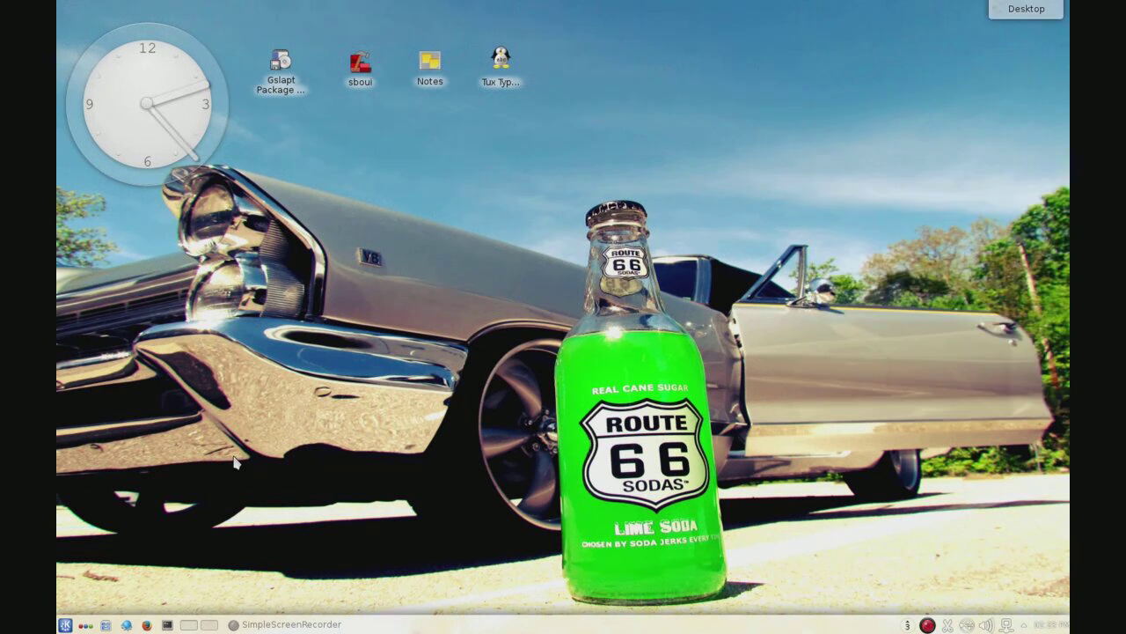
left_click(297, 624)
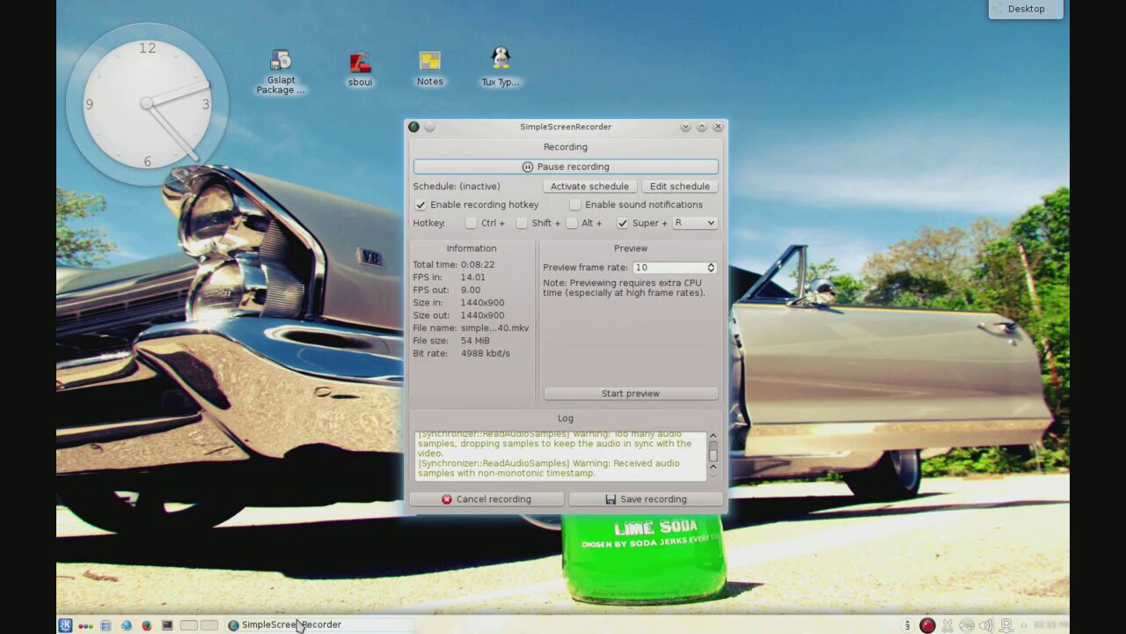